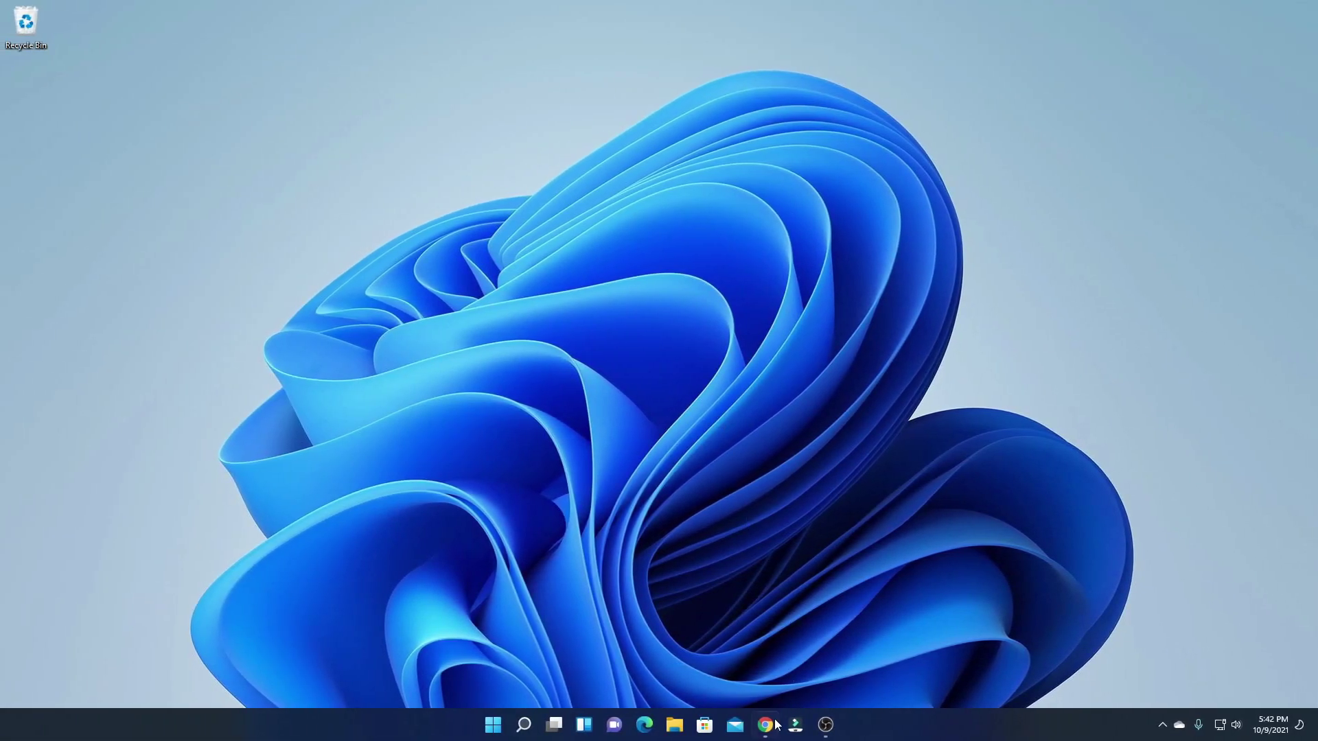
- Restore the Chrome window showing the Google search results for audacity
click(765, 725)
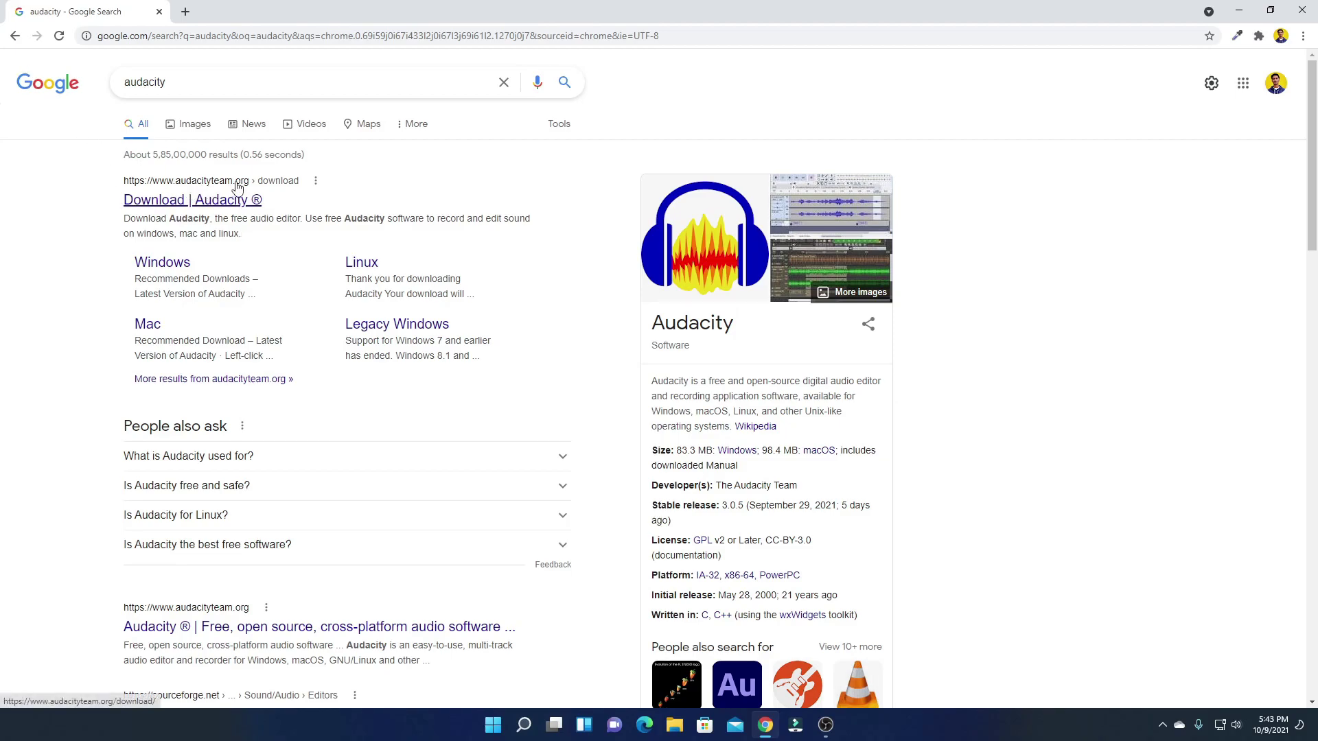
- Open the audacityteam.org download page, then the Audacity for Windows 3.0.5 download page
click(262, 189)
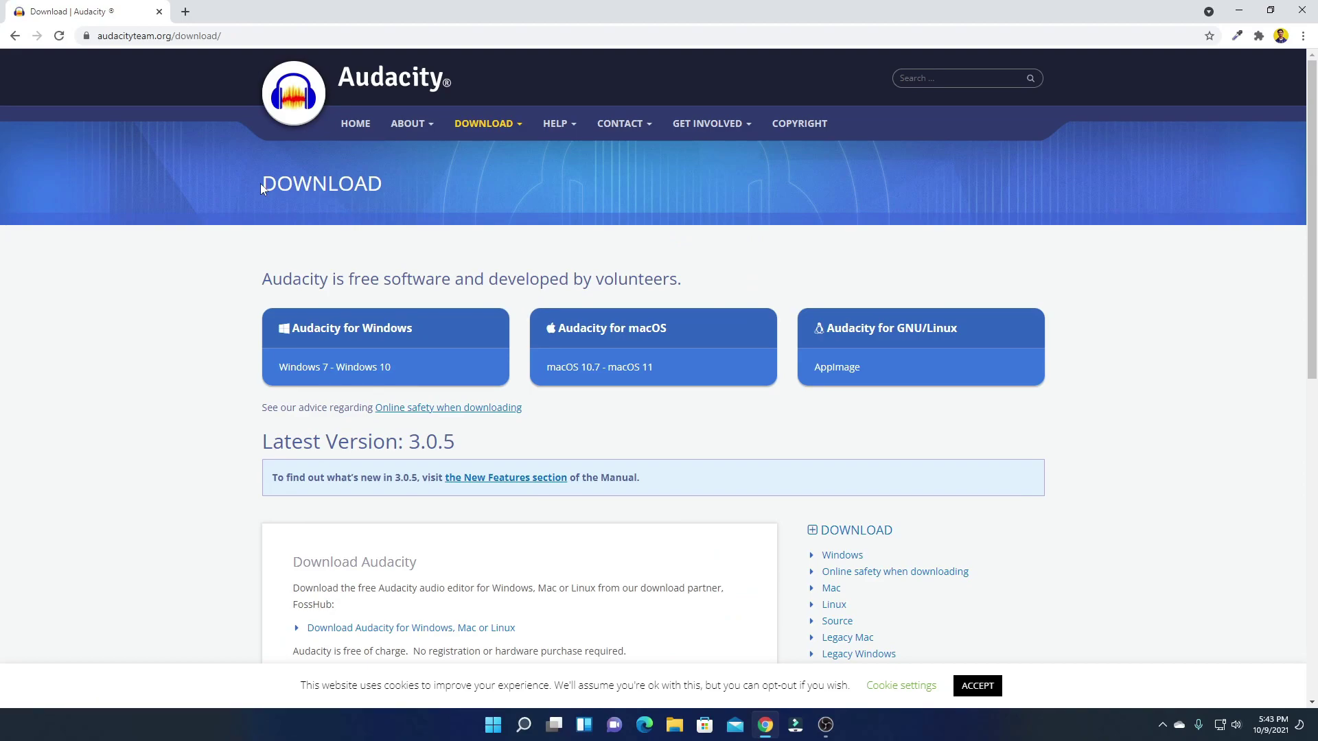
scroll(737, 365, down, 5)
scroll(737, 365, up, 5)
click(396, 341)
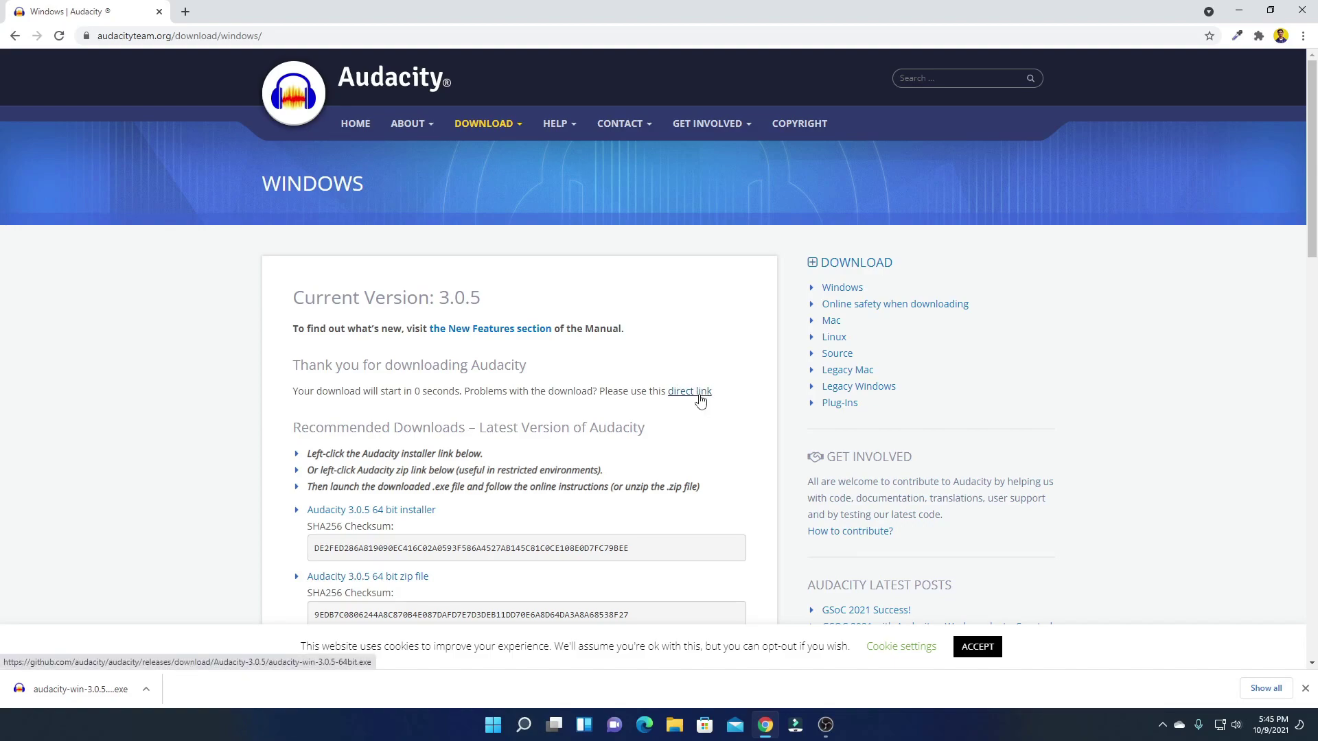
scroll(699, 402, down, 1)
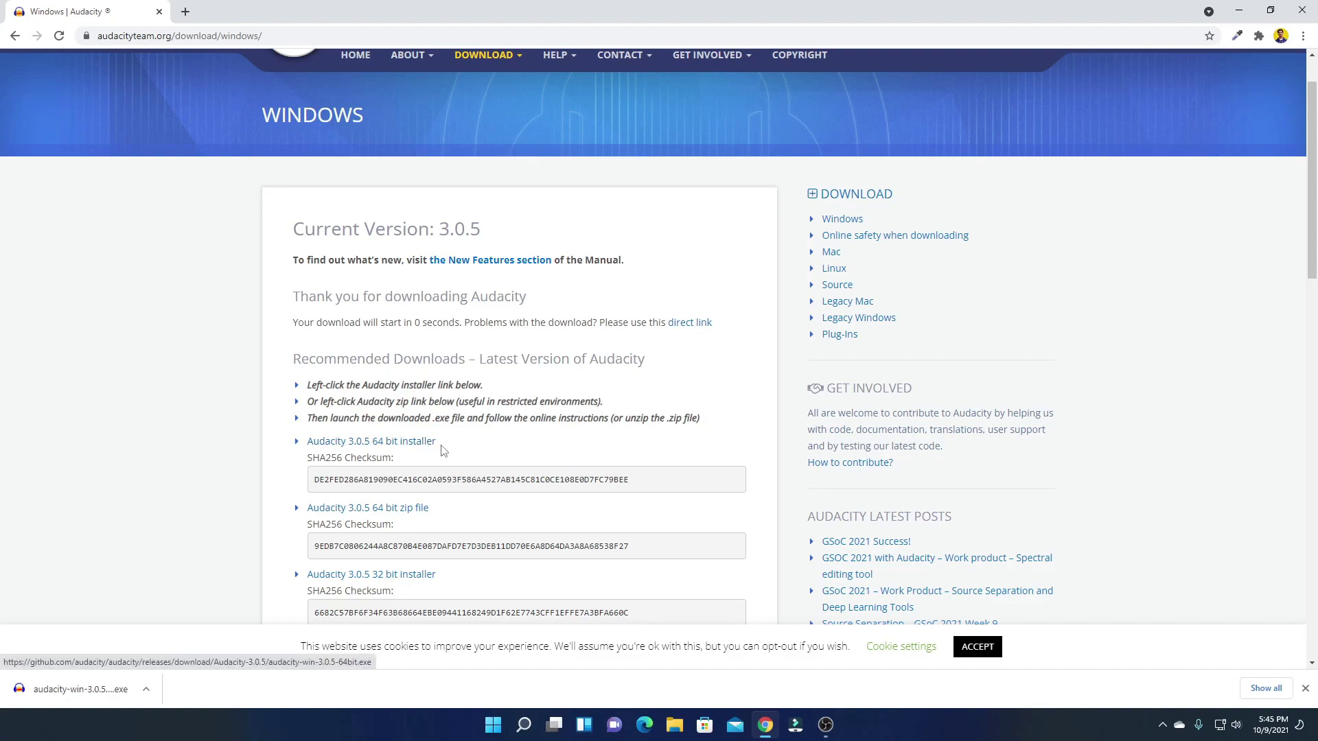
scroll(445, 446, down, 1)
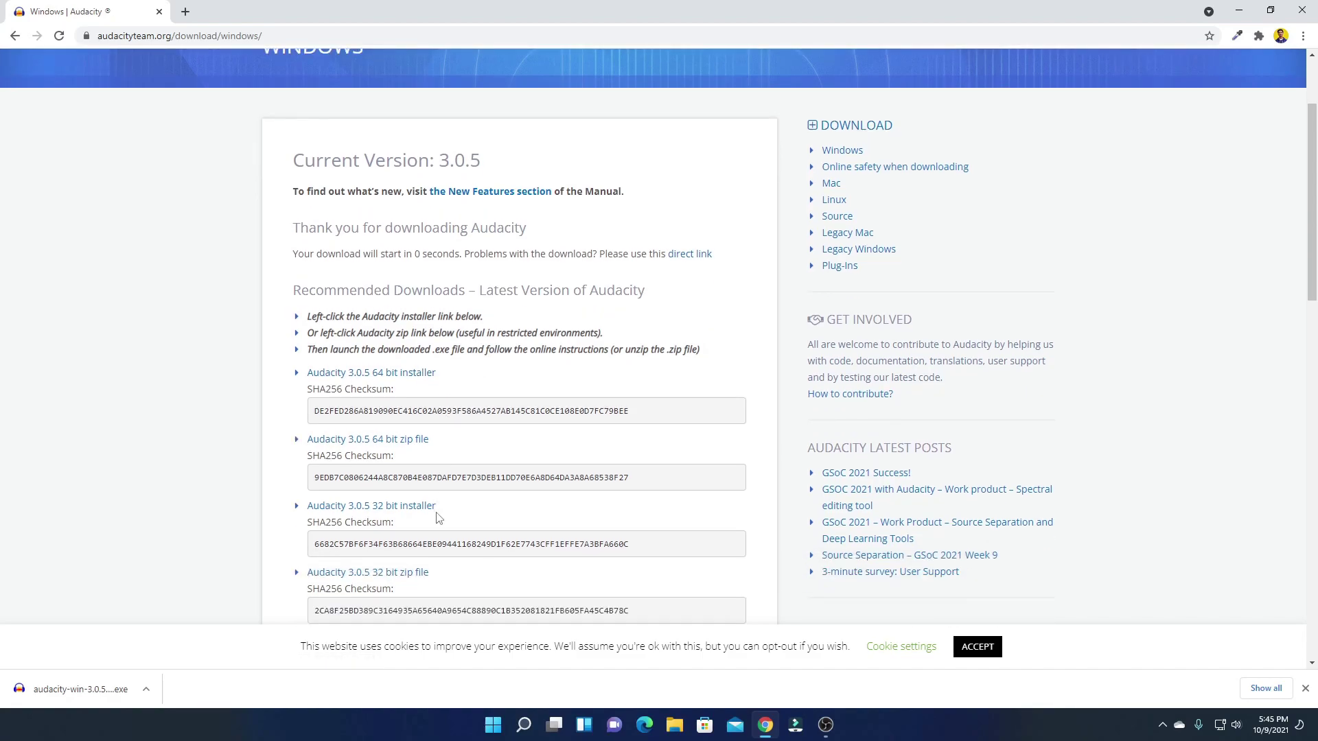
scroll(439, 582, down, 2)
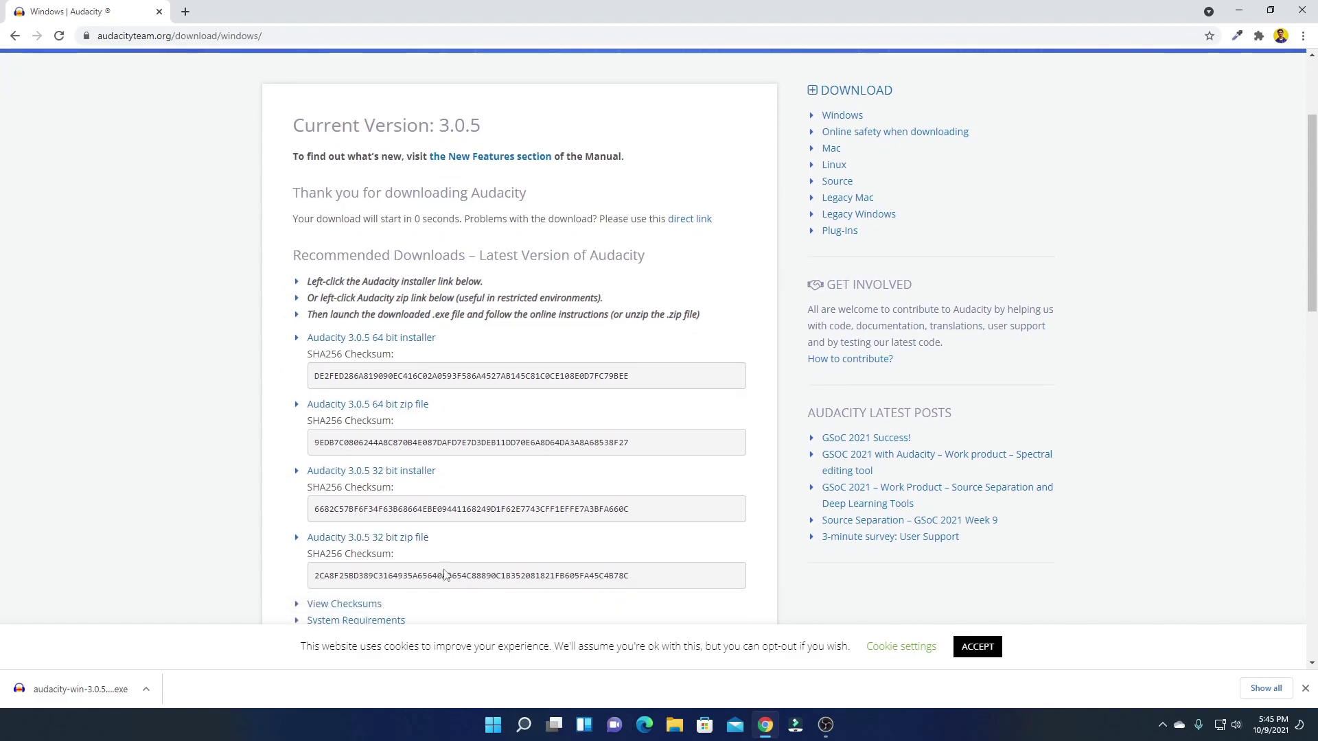
scroll(455, 557, down, 2)
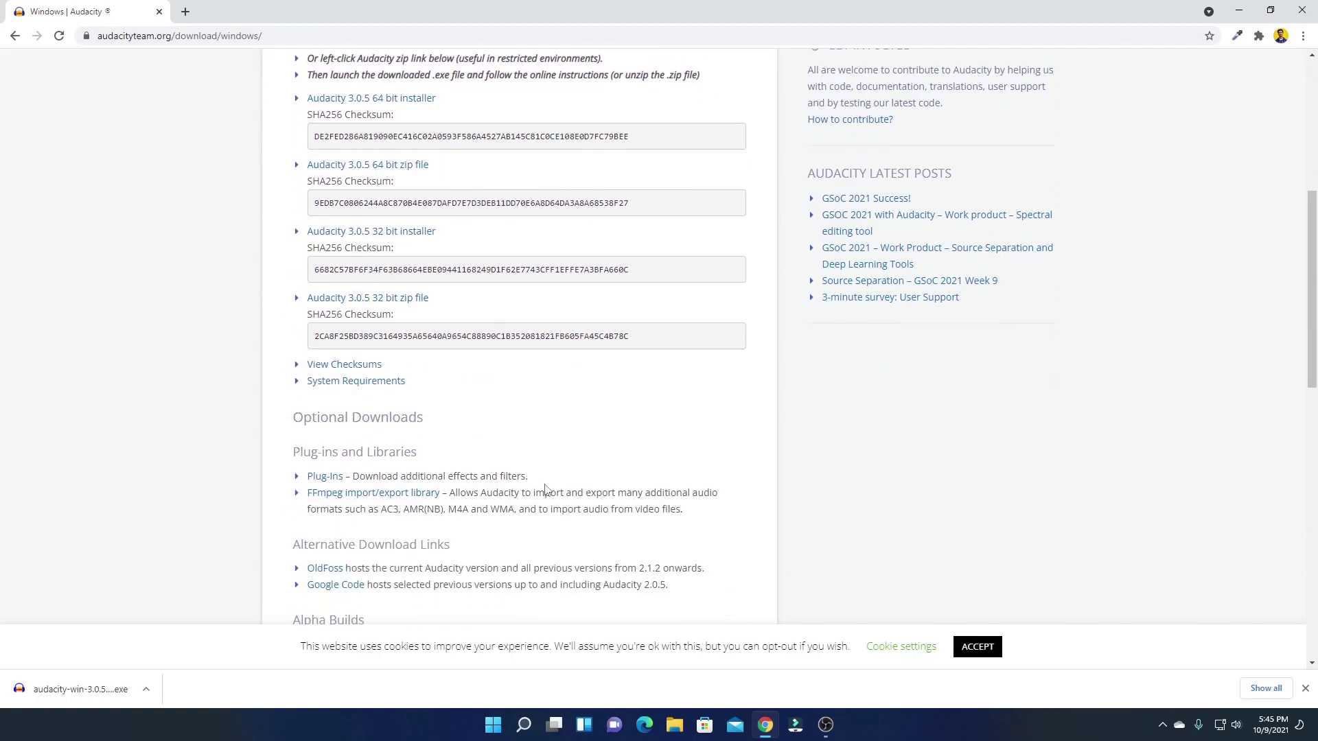
scroll(546, 488, up, 4)
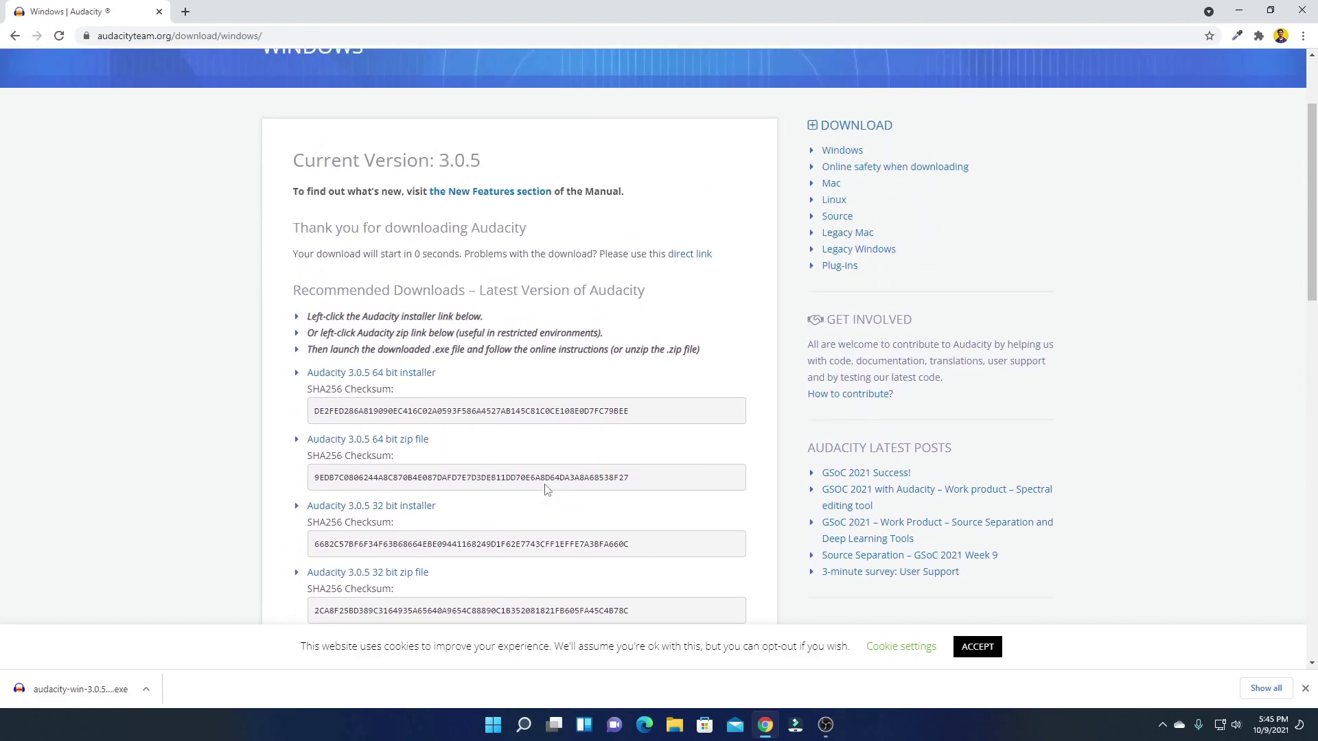
scroll(553, 429, up, 1)
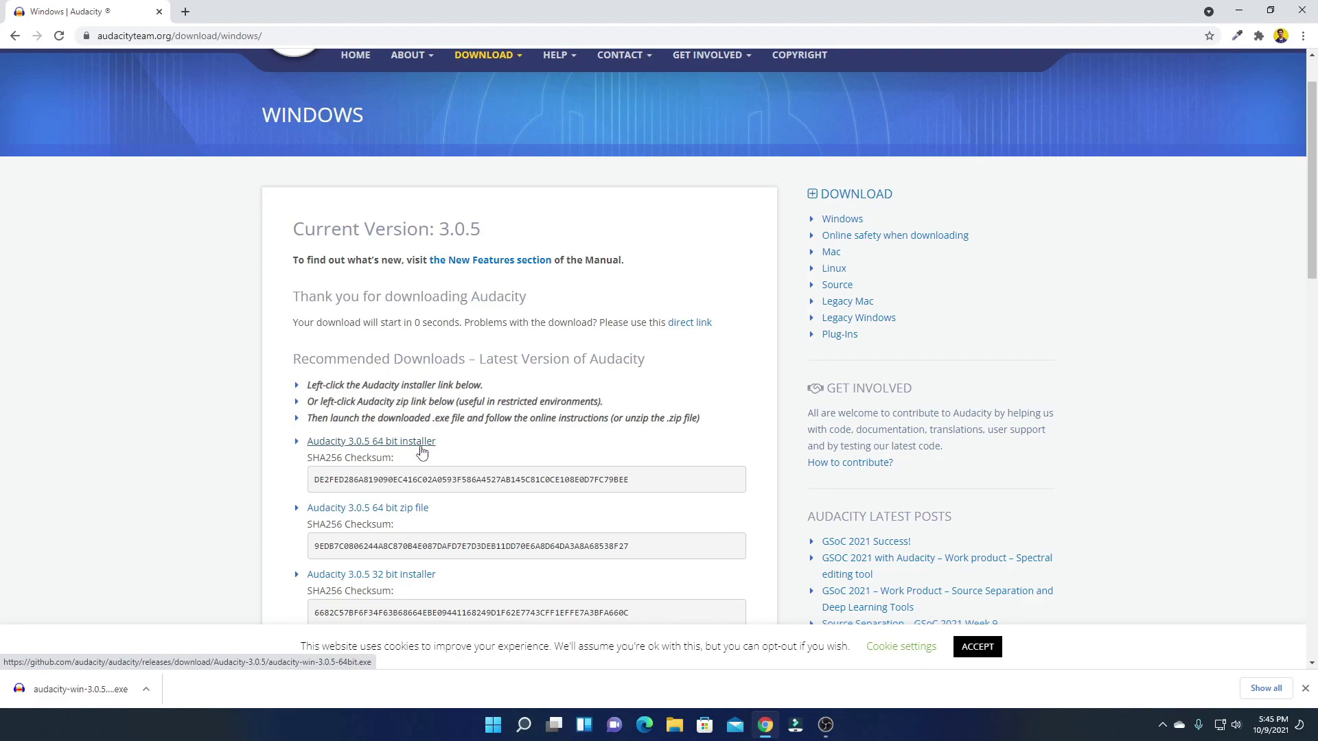
- Download the Audacity 3.0.5 64-bit installer, run it, and minimize Chrome
click(421, 450)
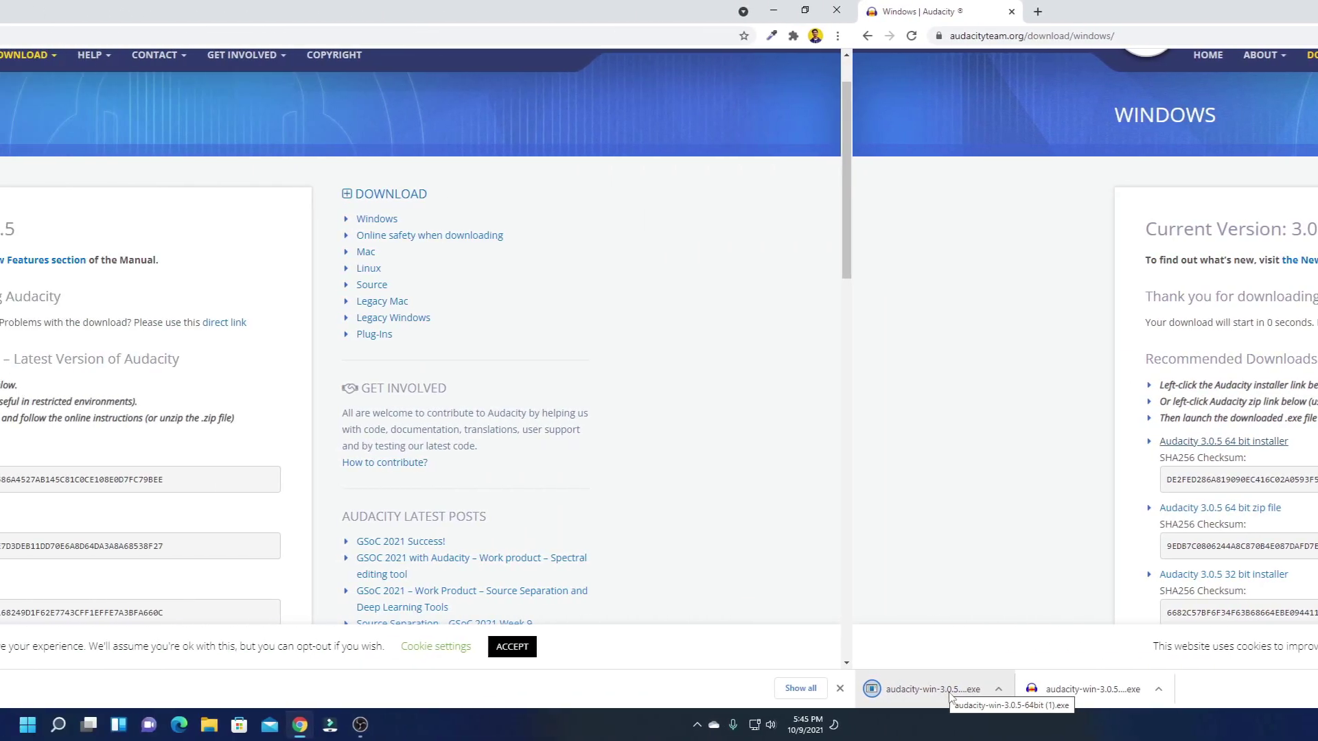
click(137, 689)
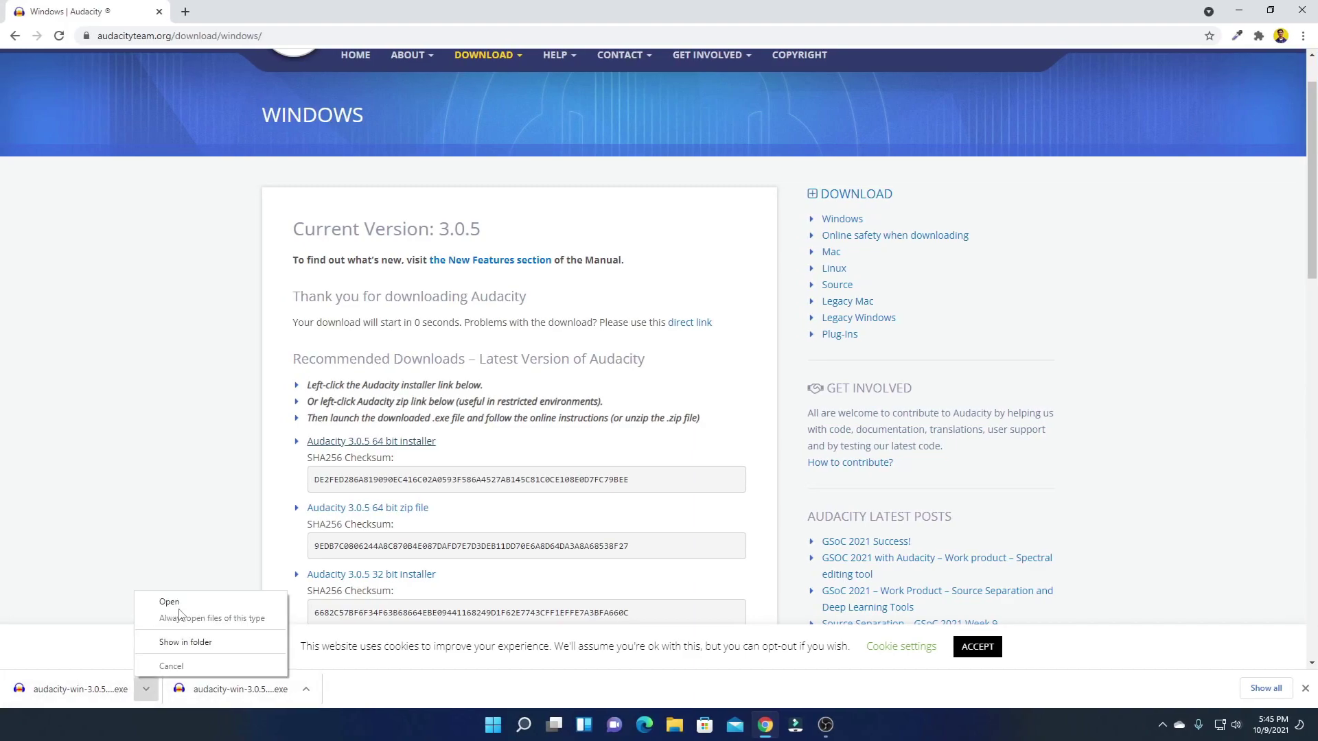
click(173, 603)
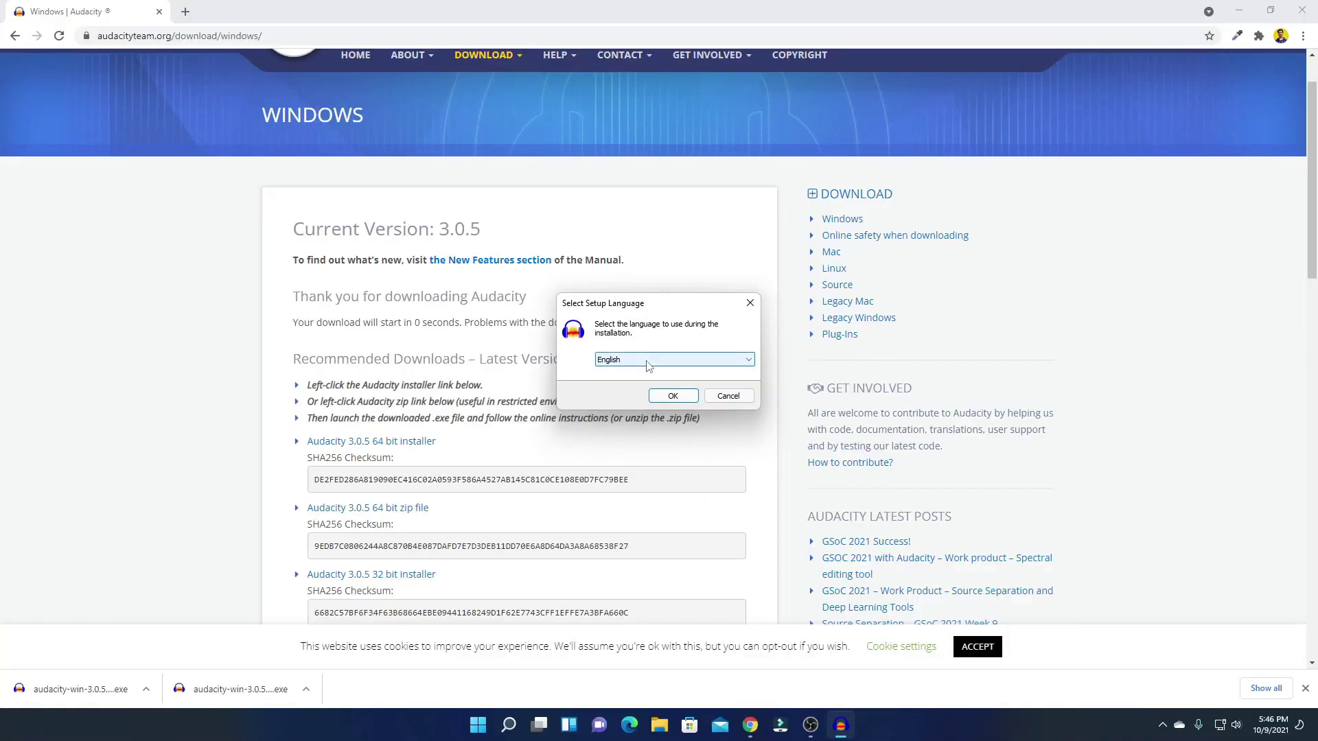
click(1238, 11)
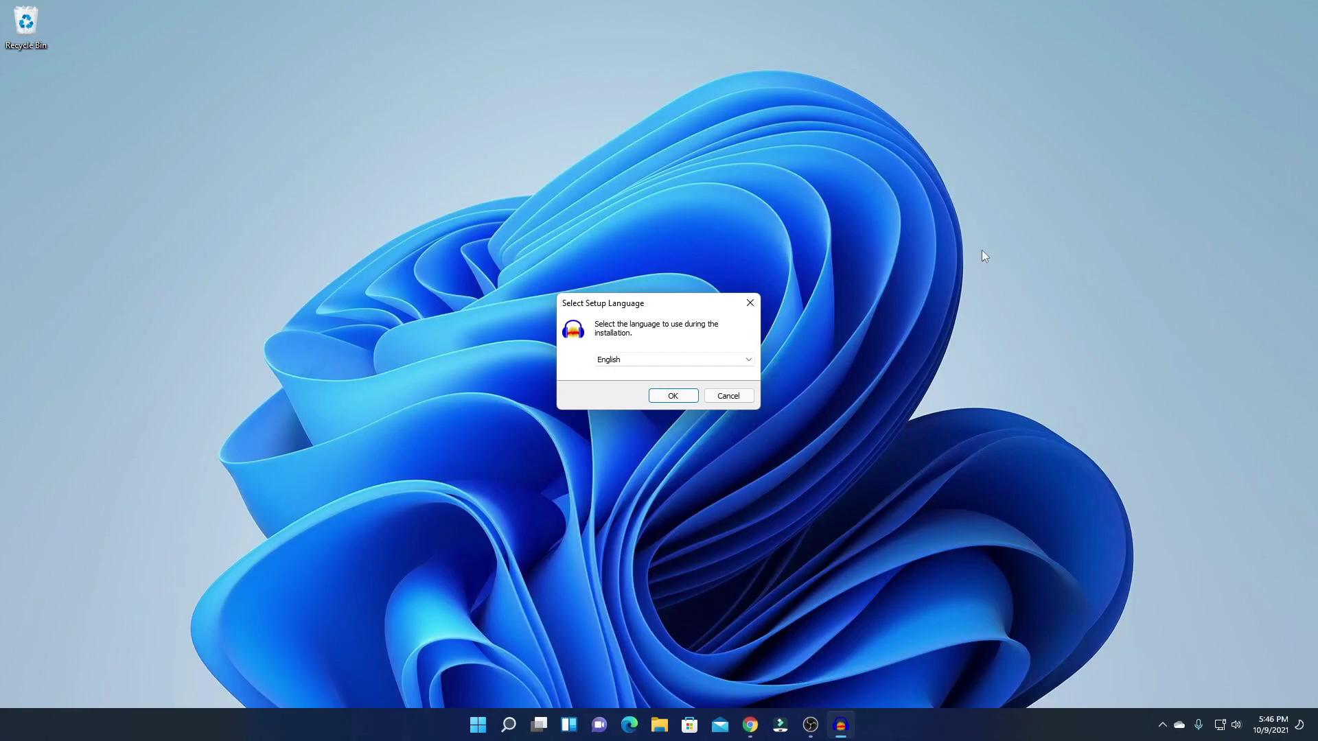
- Keep English as the setup language and confirm it
click(749, 359)
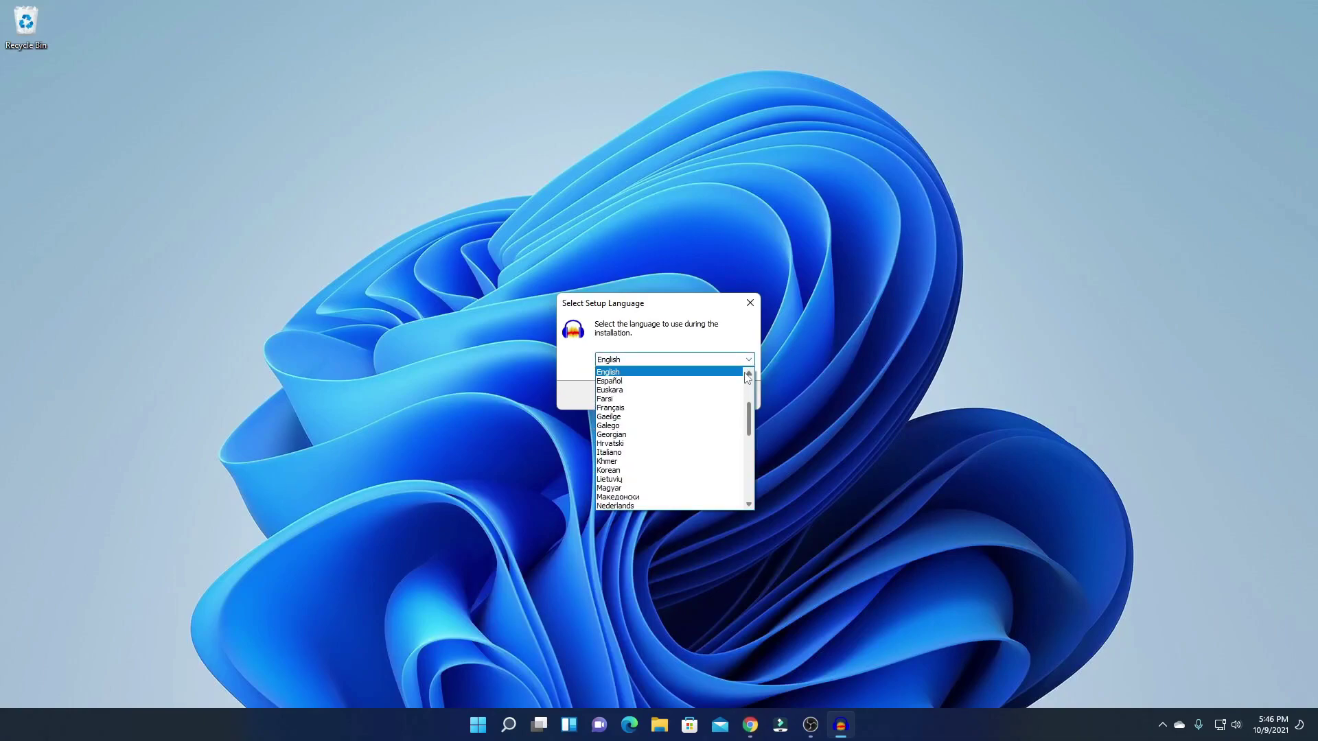
click(740, 374)
click(676, 398)
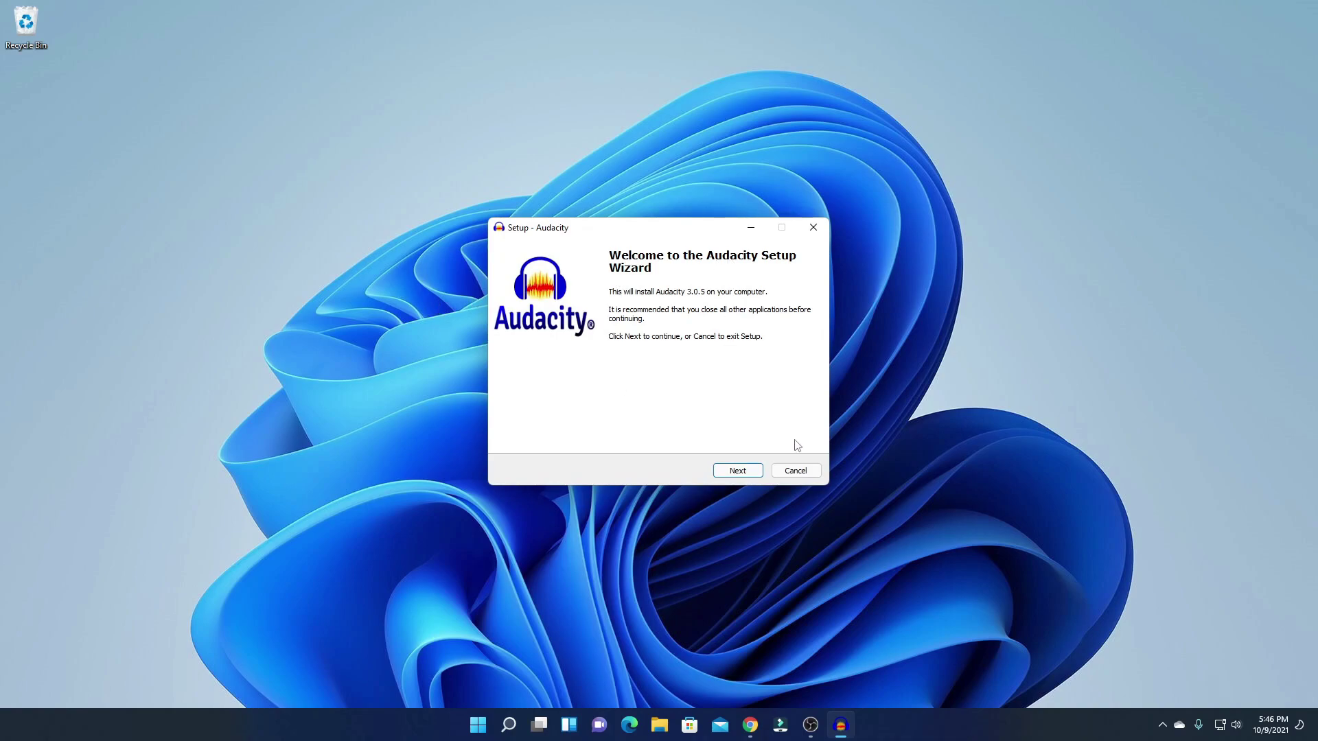
- Pass the welcome and license pages, keeping C:\Program Files\Audacity as the install folder
click(750, 476)
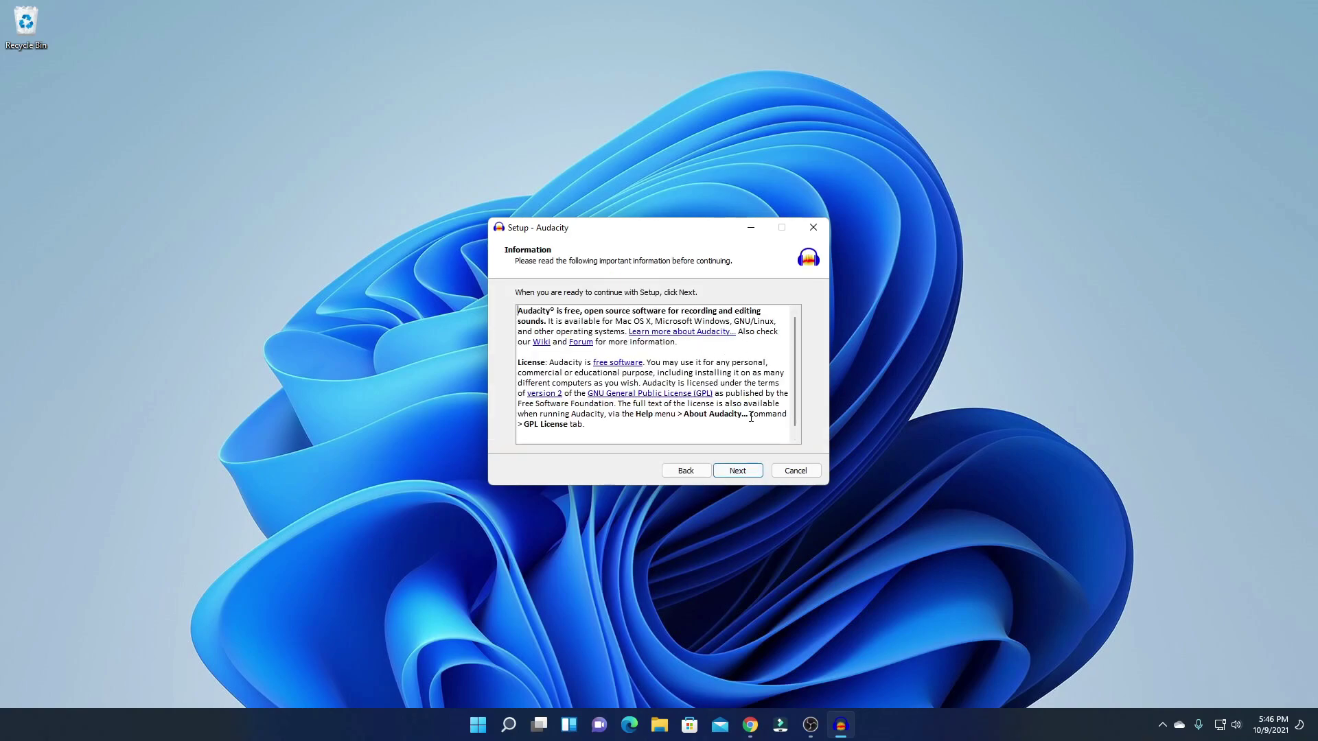
click(748, 470)
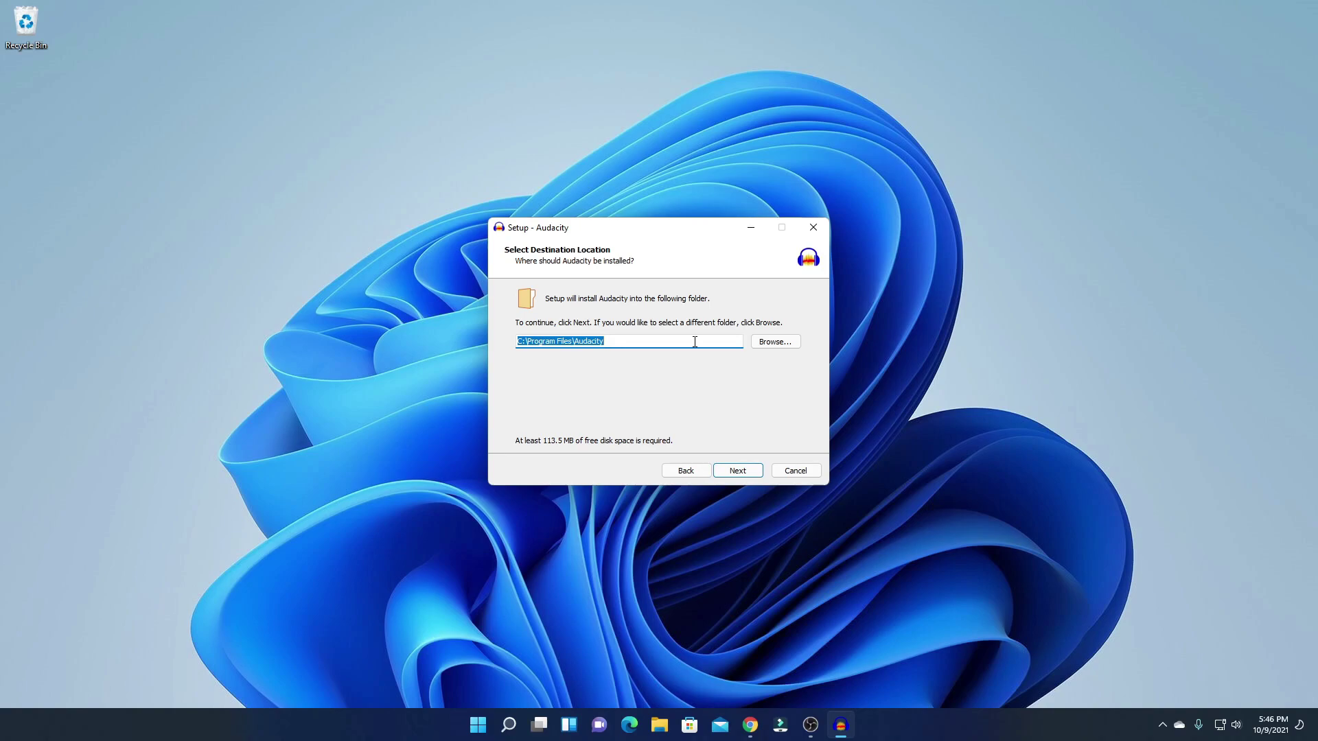
click(786, 346)
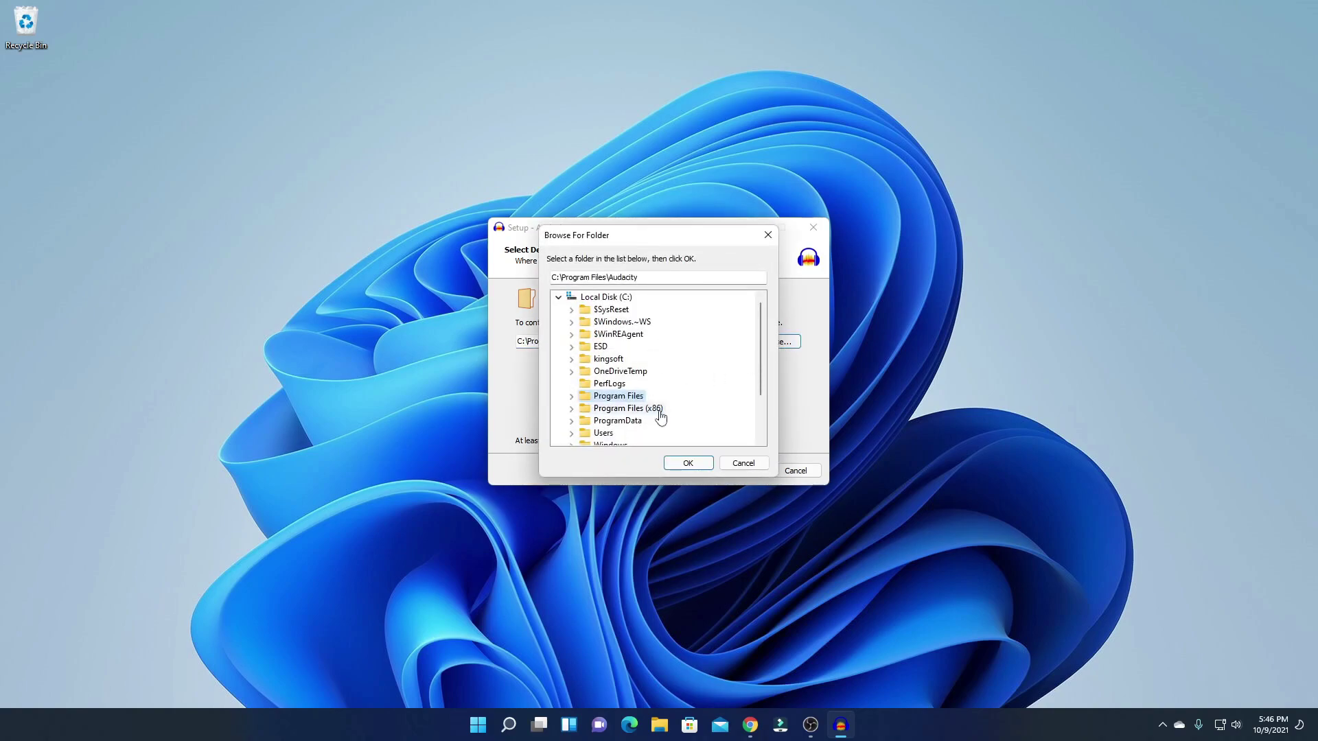
click(735, 465)
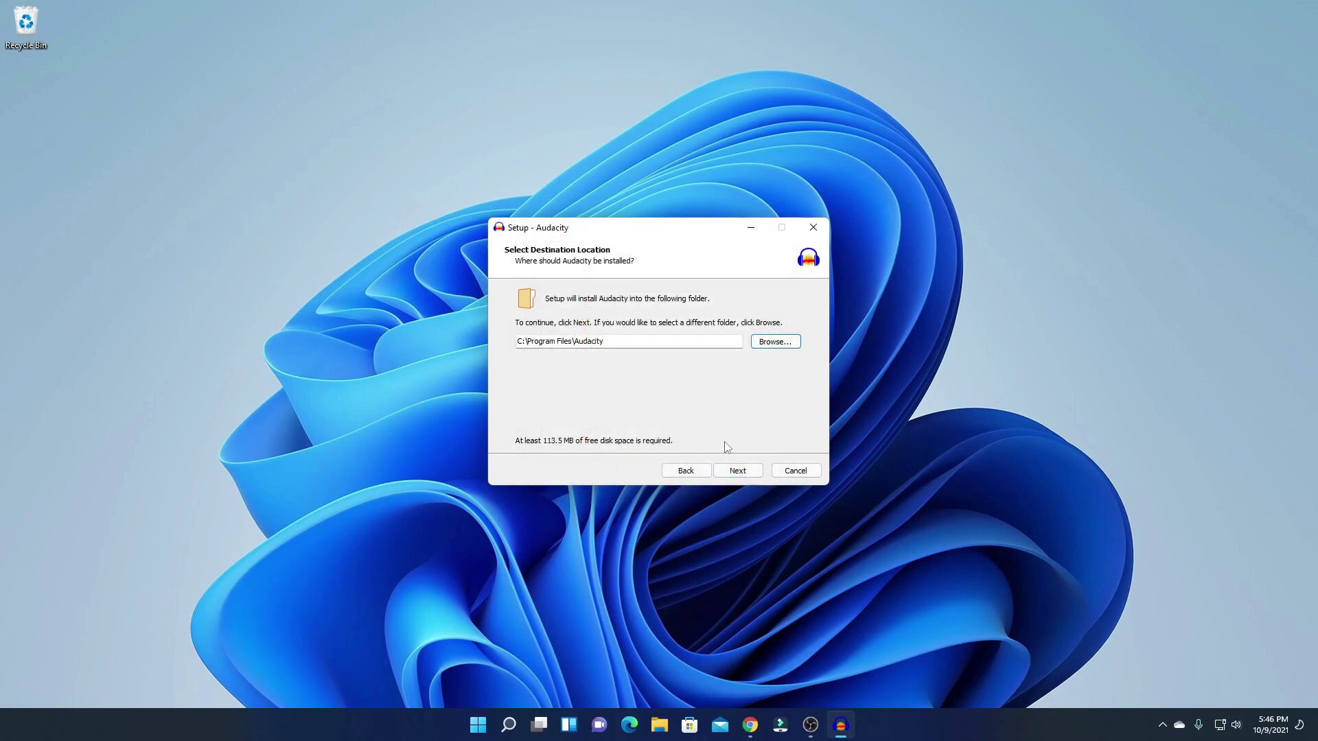
click(744, 472)
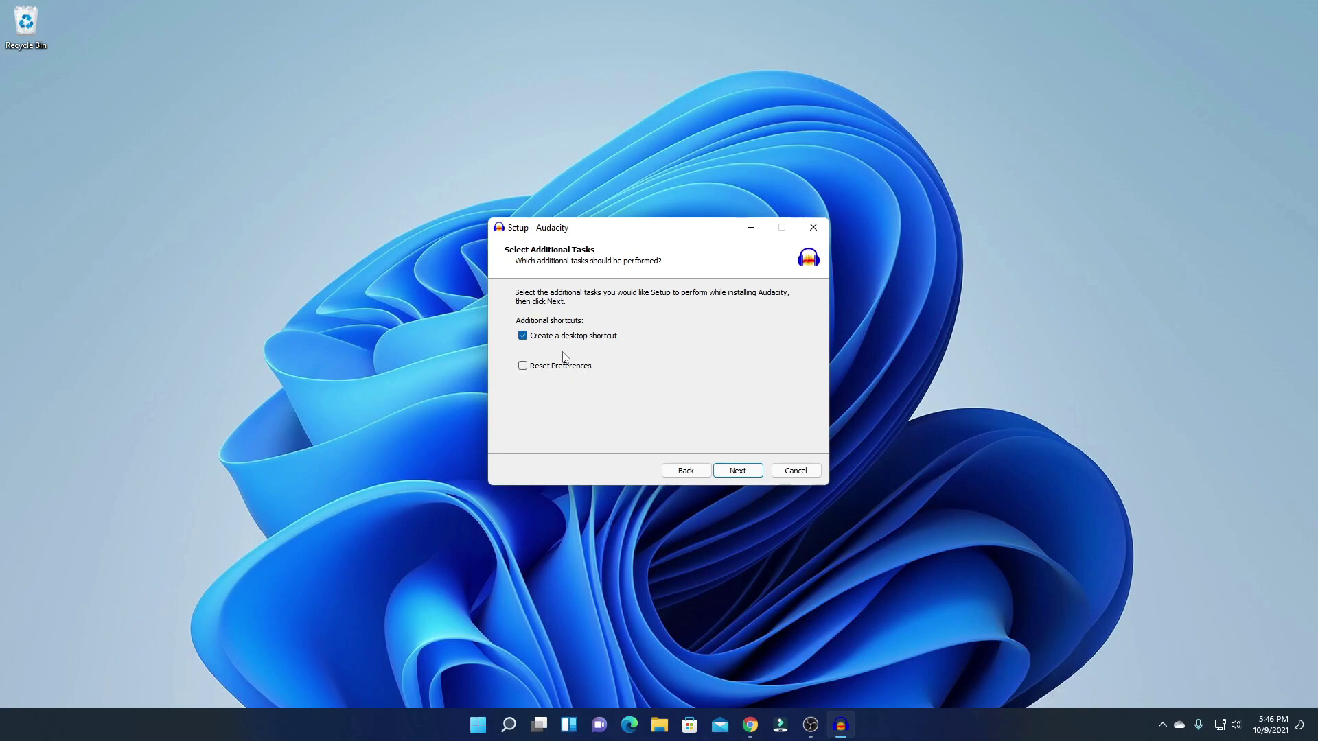
- Run the installation and finish setup with Launch Audacity checked
click(737, 472)
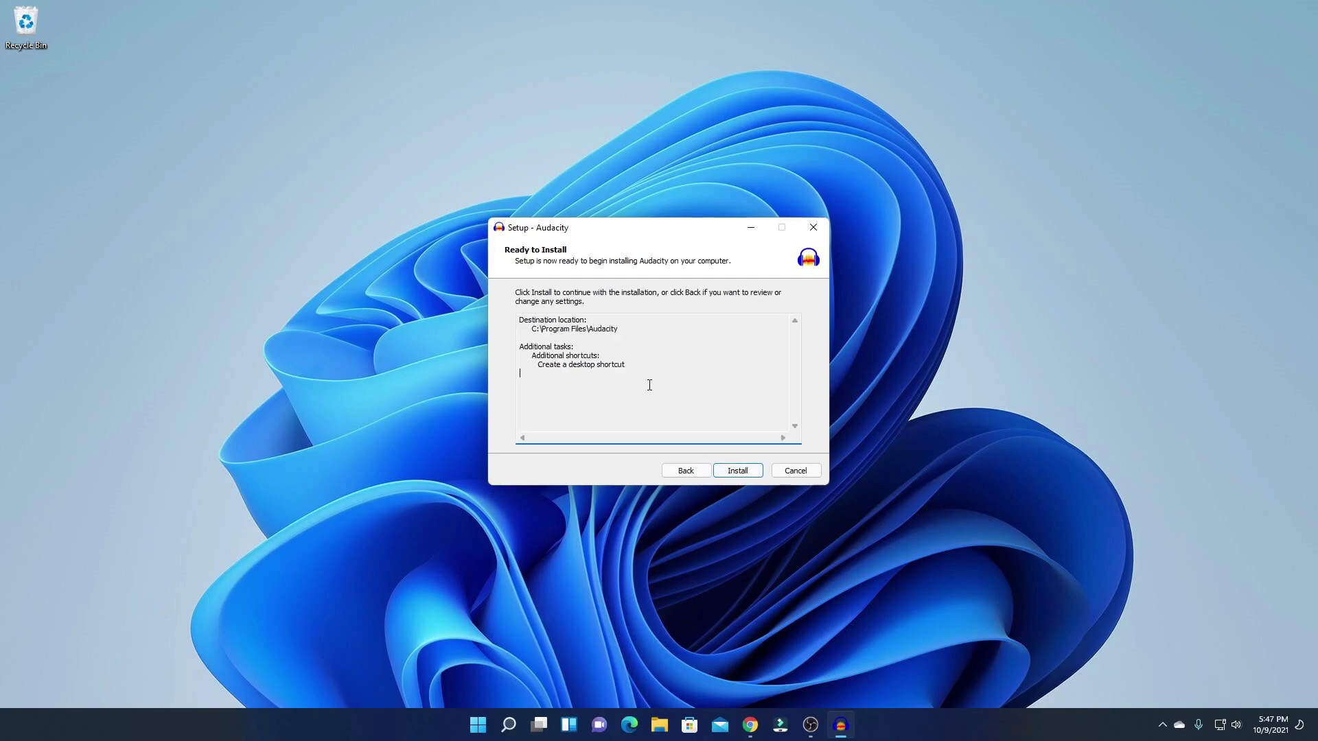
drag(615, 378, 526, 317)
click(627, 377)
click(737, 471)
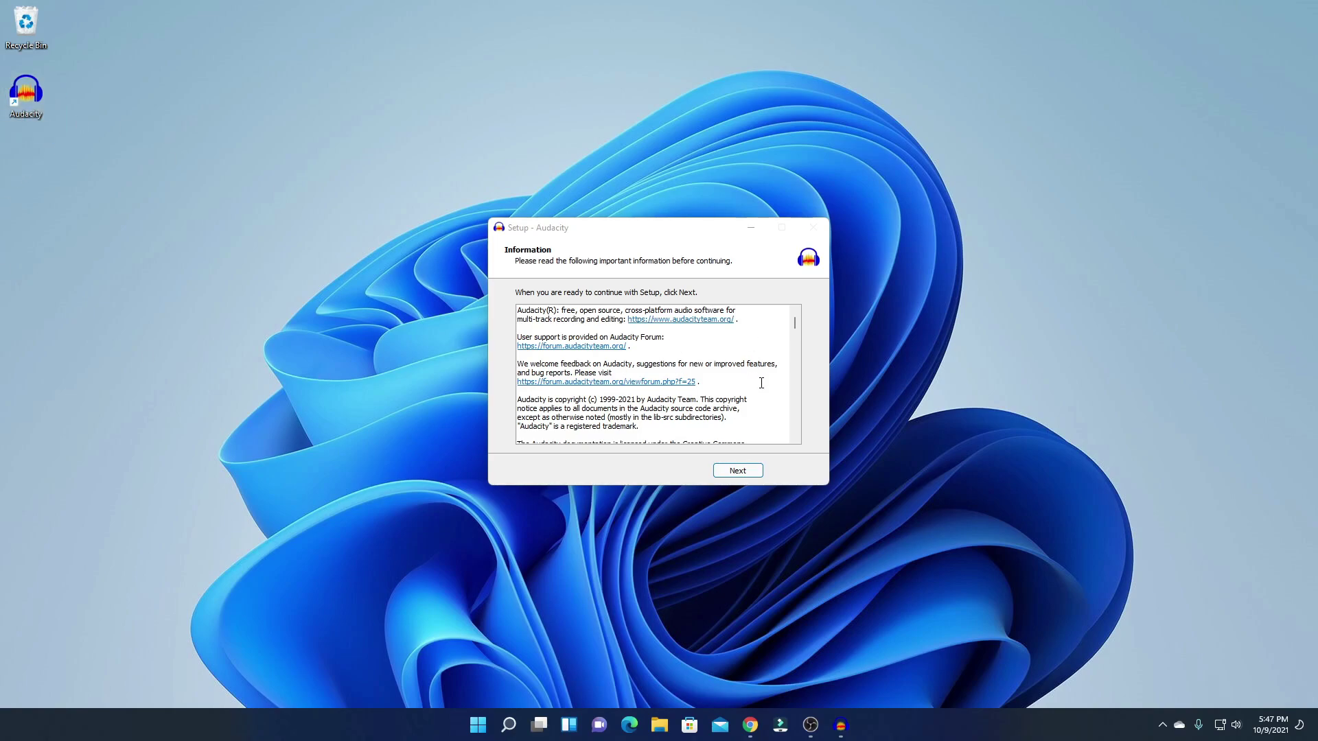
scroll(761, 382, down, 20)
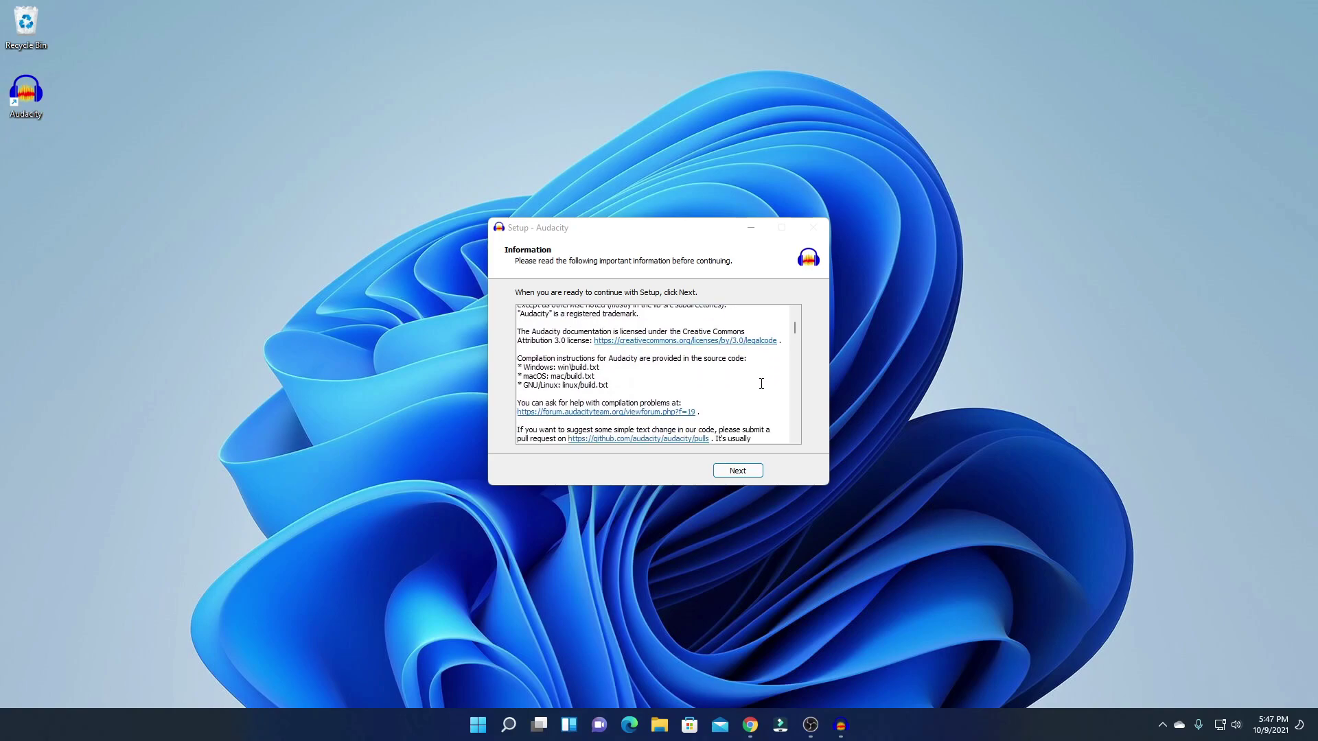
click(755, 475)
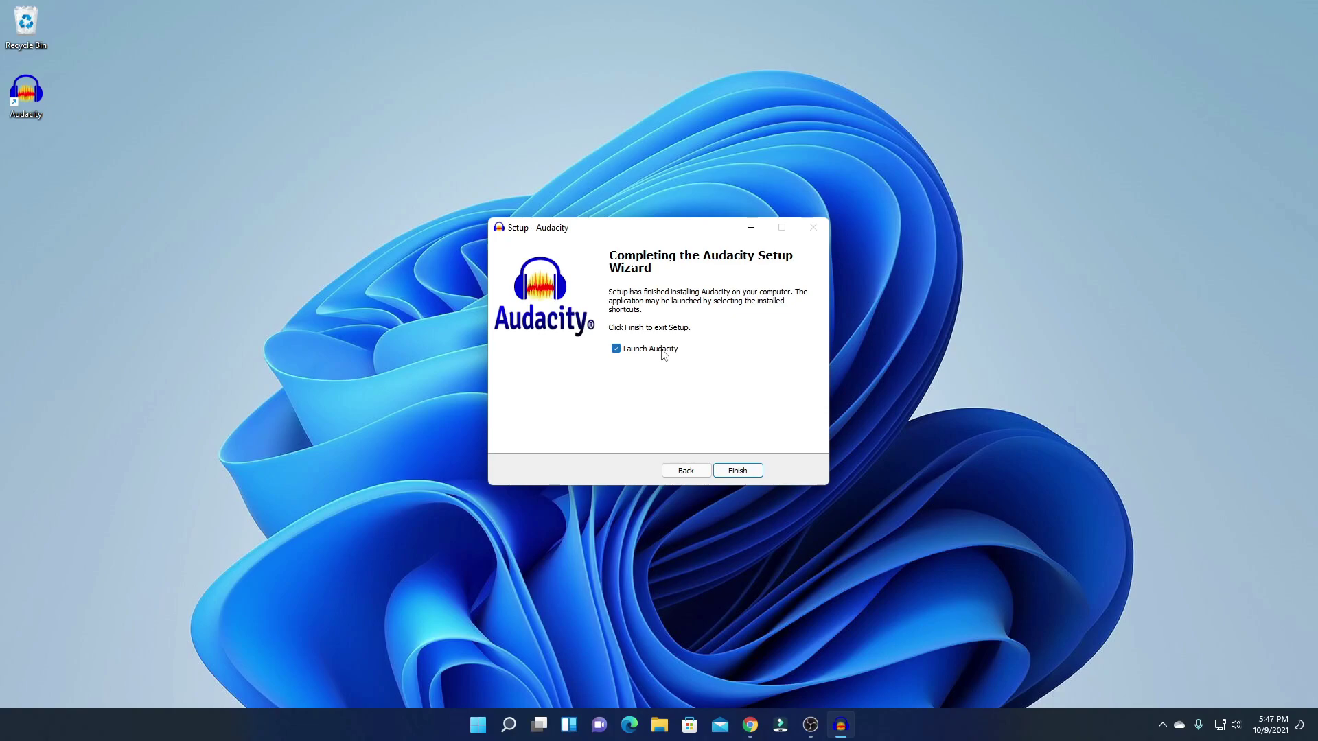
click(616, 350)
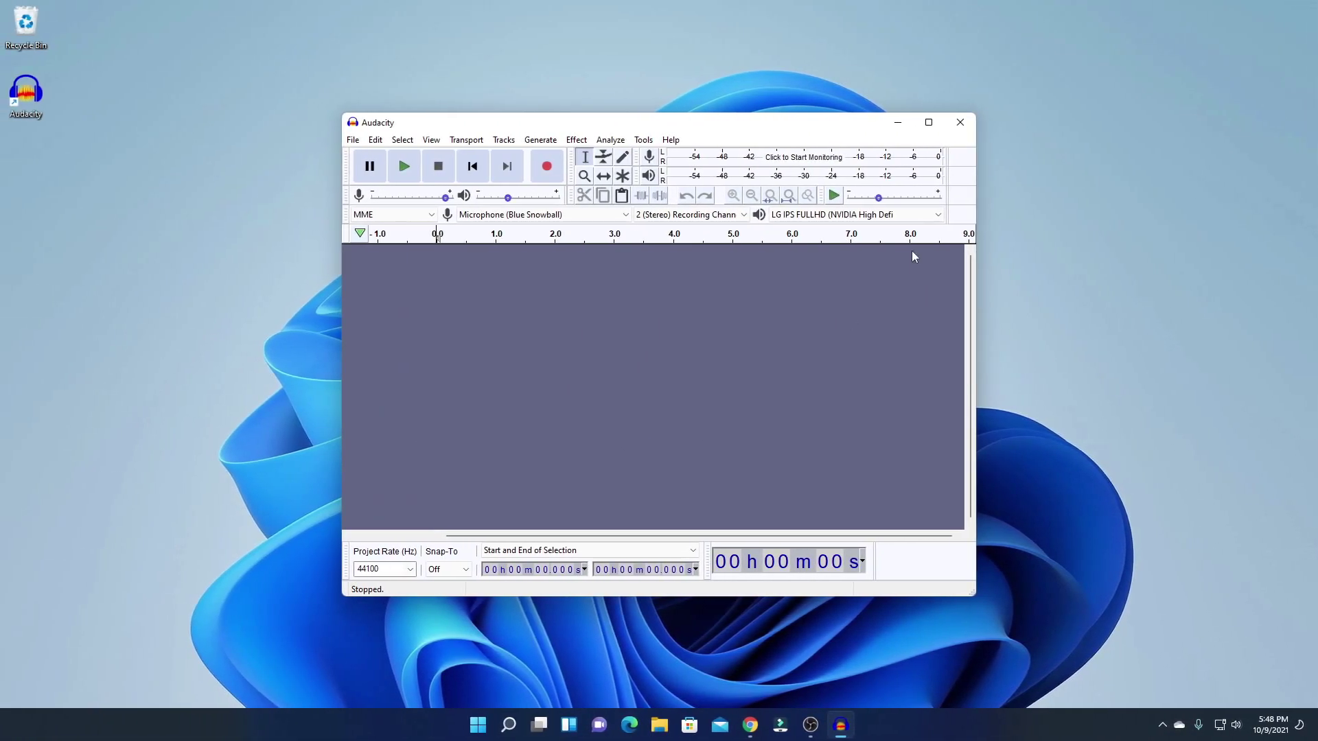
- Maximize Audacity and set Blue Snowball input, 2 (Stereo) channels, LG IPS FULLHD playback
click(928, 123)
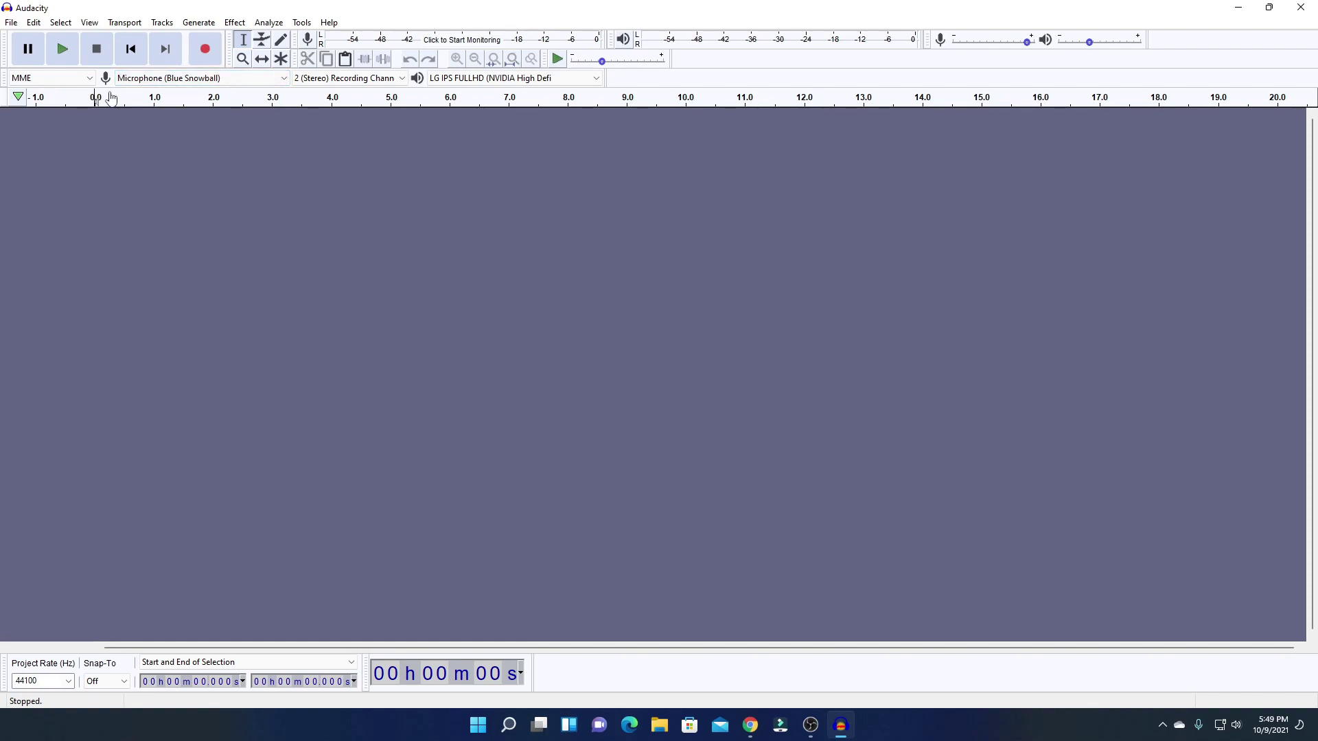
click(281, 81)
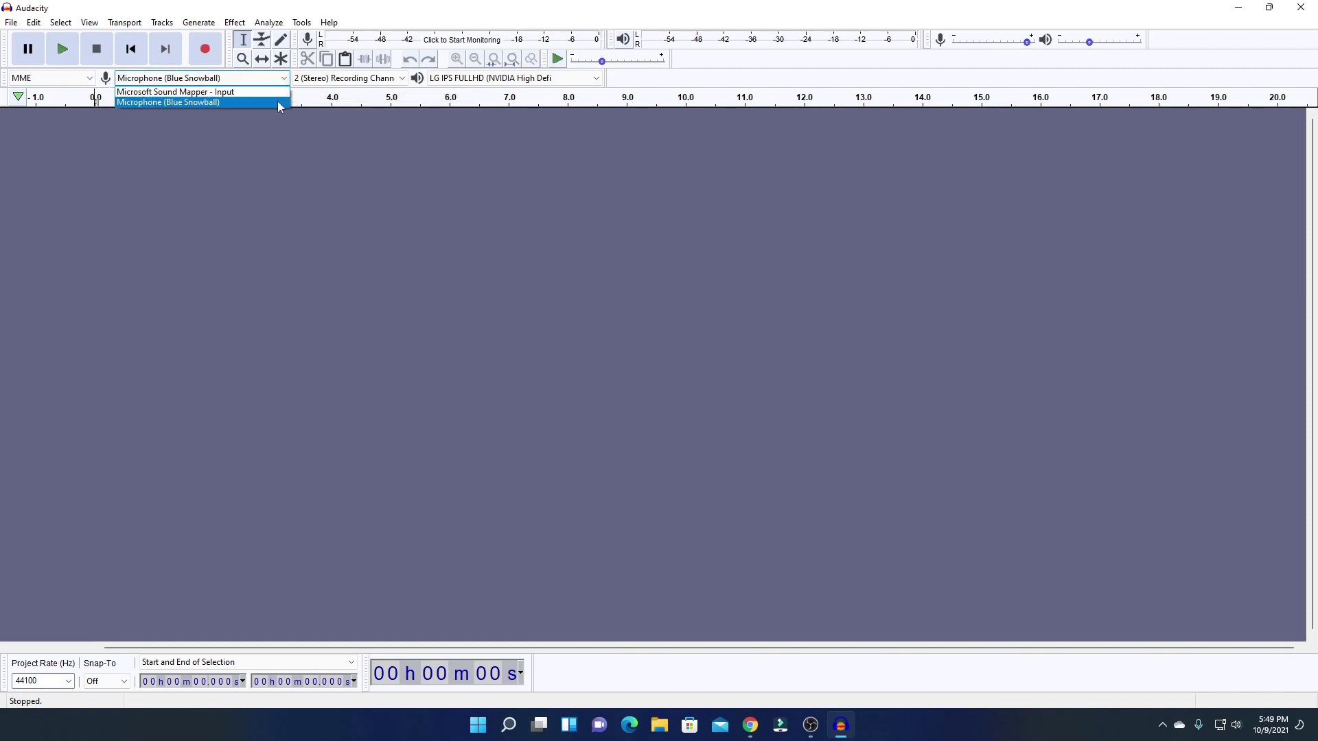
click(279, 104)
click(404, 80)
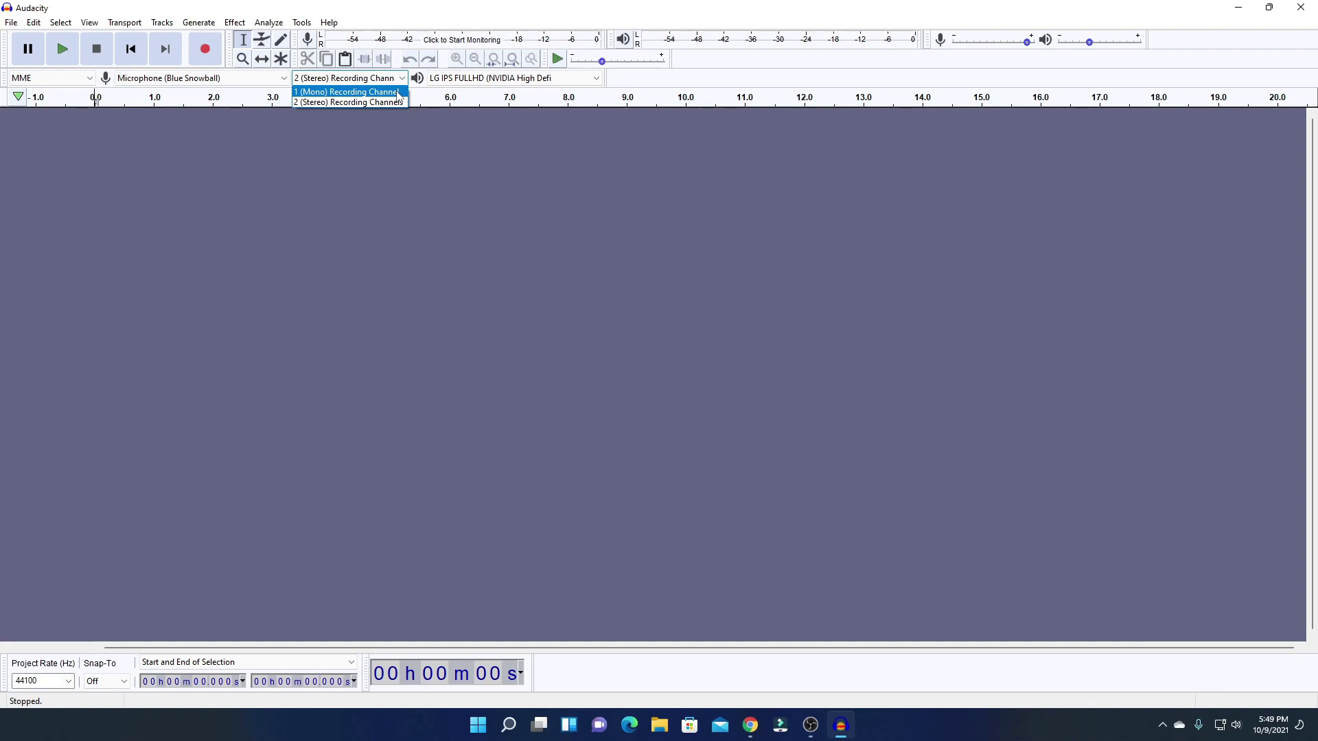
click(379, 105)
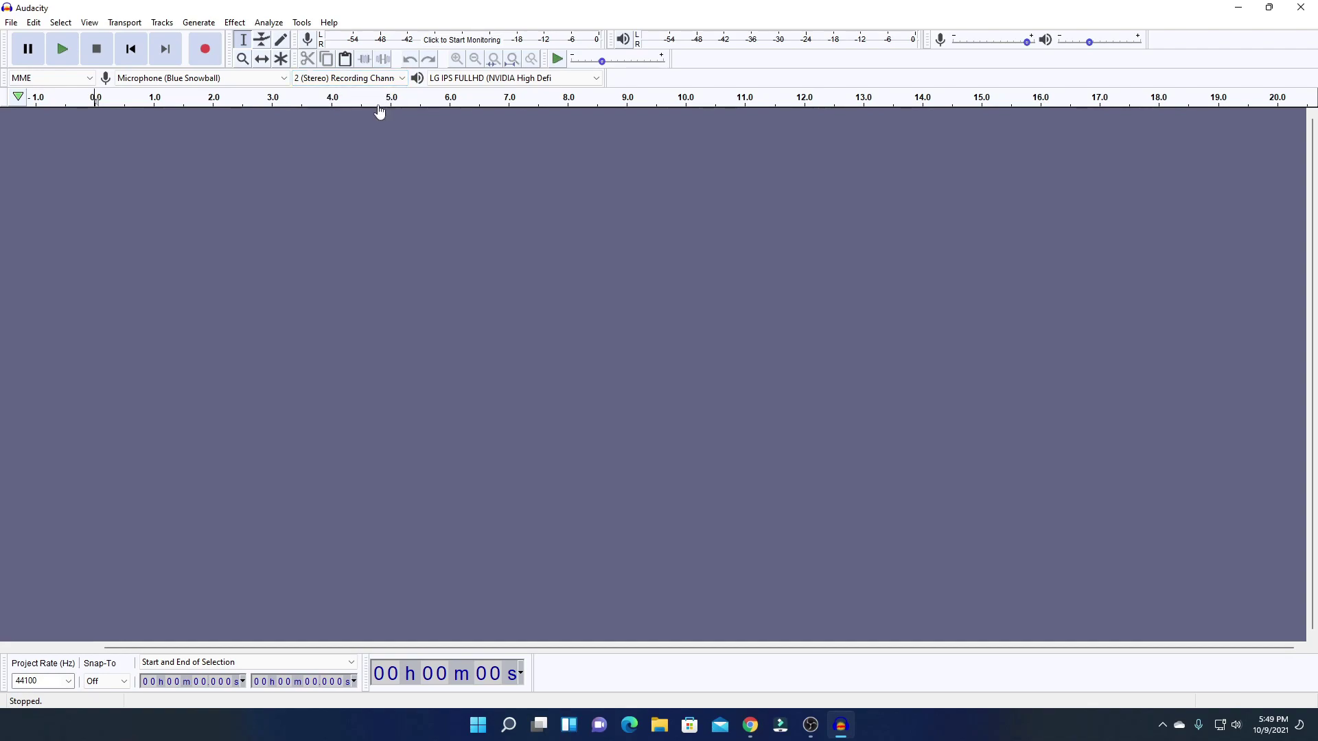
click(595, 81)
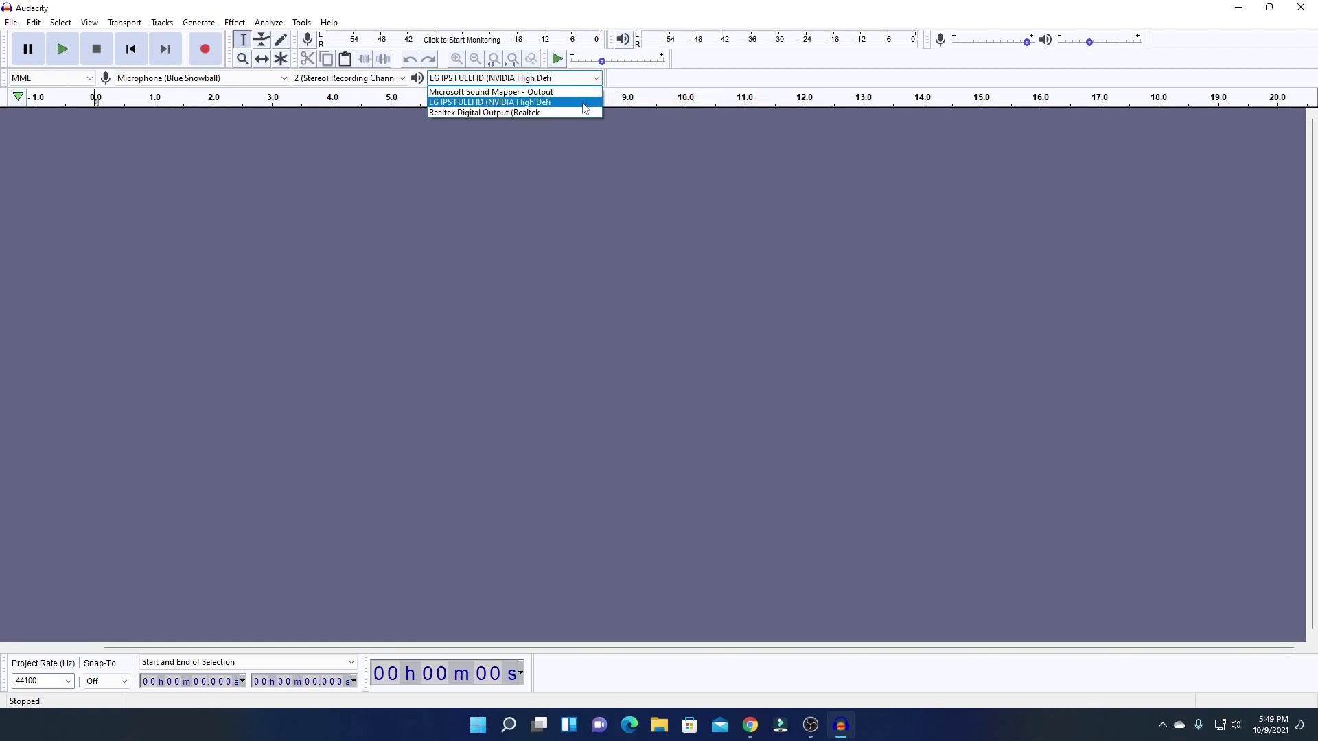
click(555, 237)
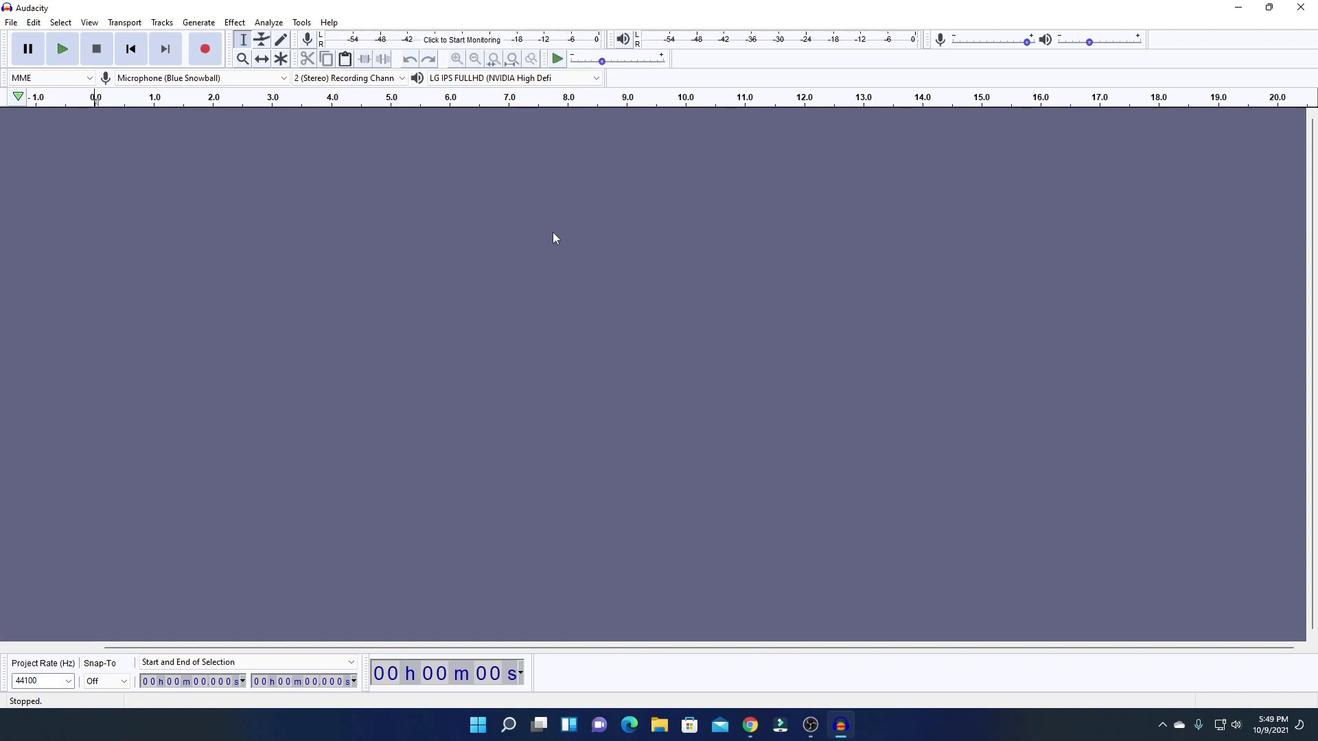
- Record about nine seconds of stereo speech onto a new track, then stop
key(r)
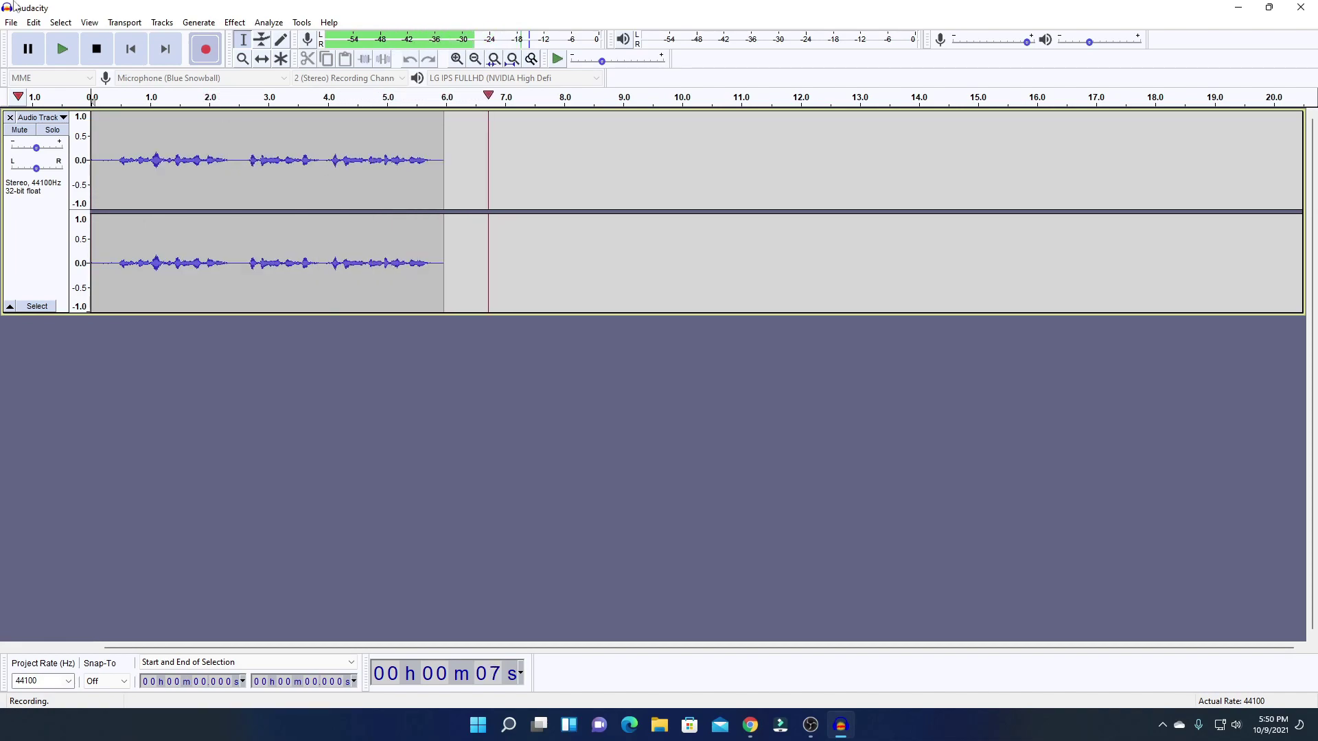
click(96, 49)
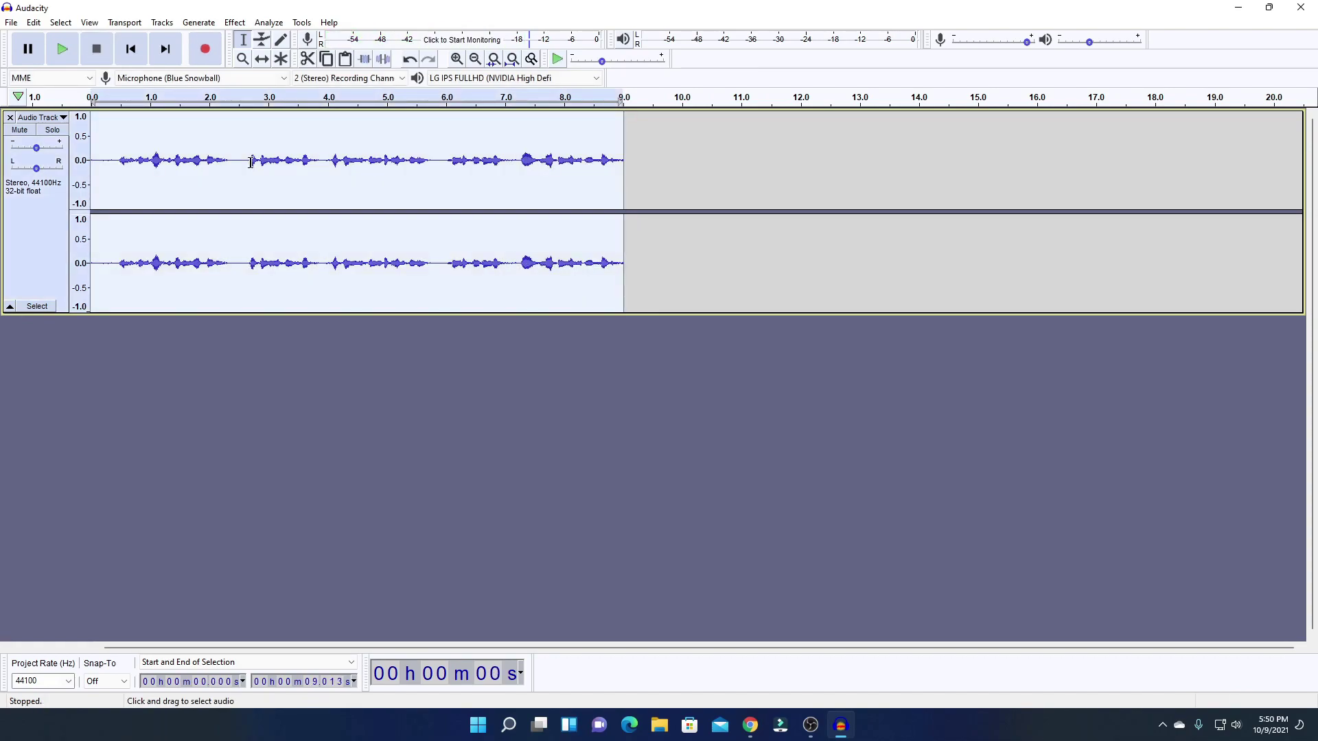
- Cut the 3.495–3.843 s gap, then select and play the noise stretch near 2.4 s
click(235, 22)
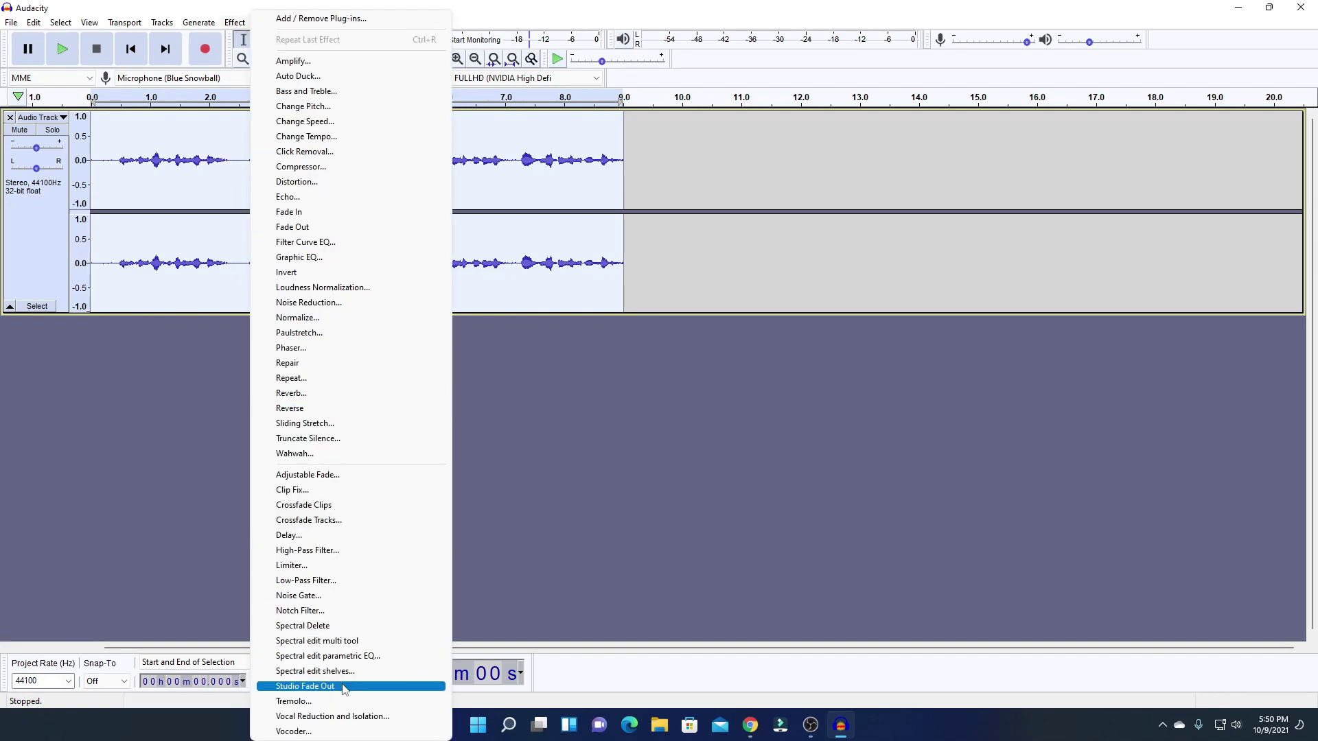
click(492, 237)
double_click(450, 167)
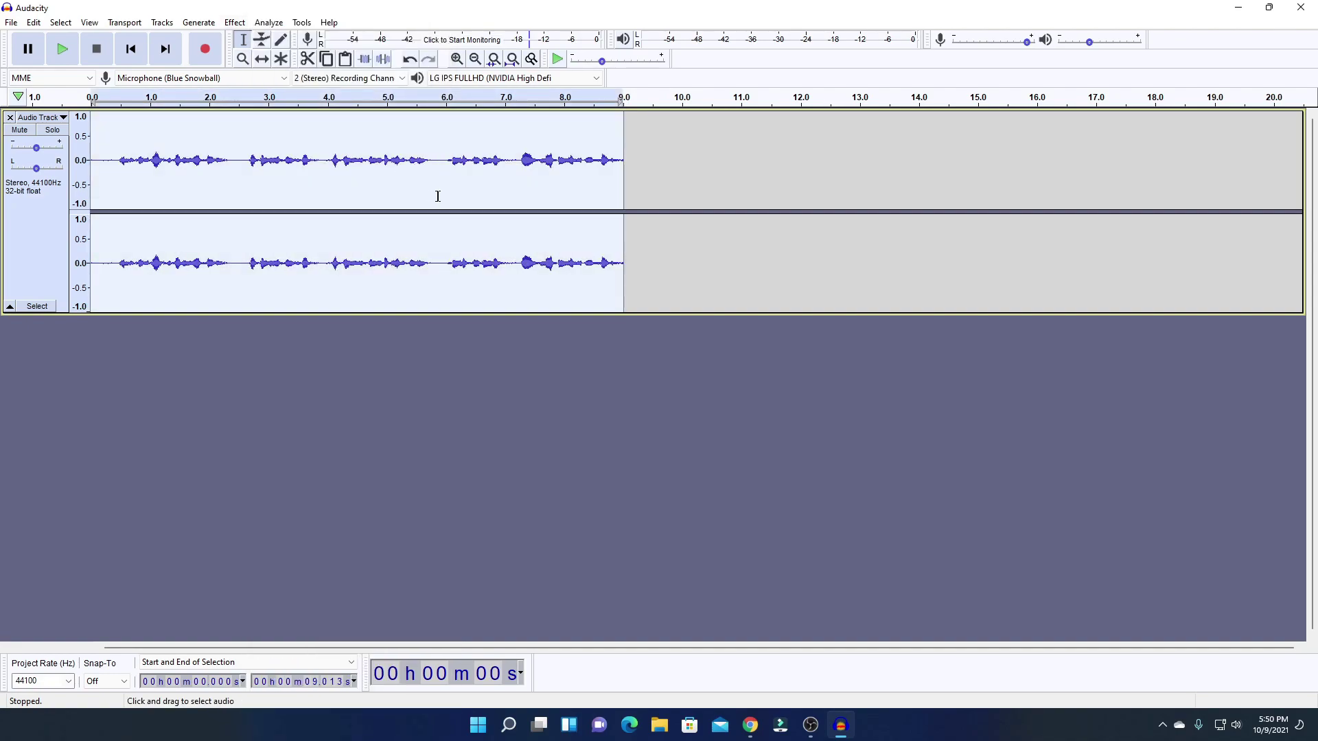
drag(318, 164, 298, 164)
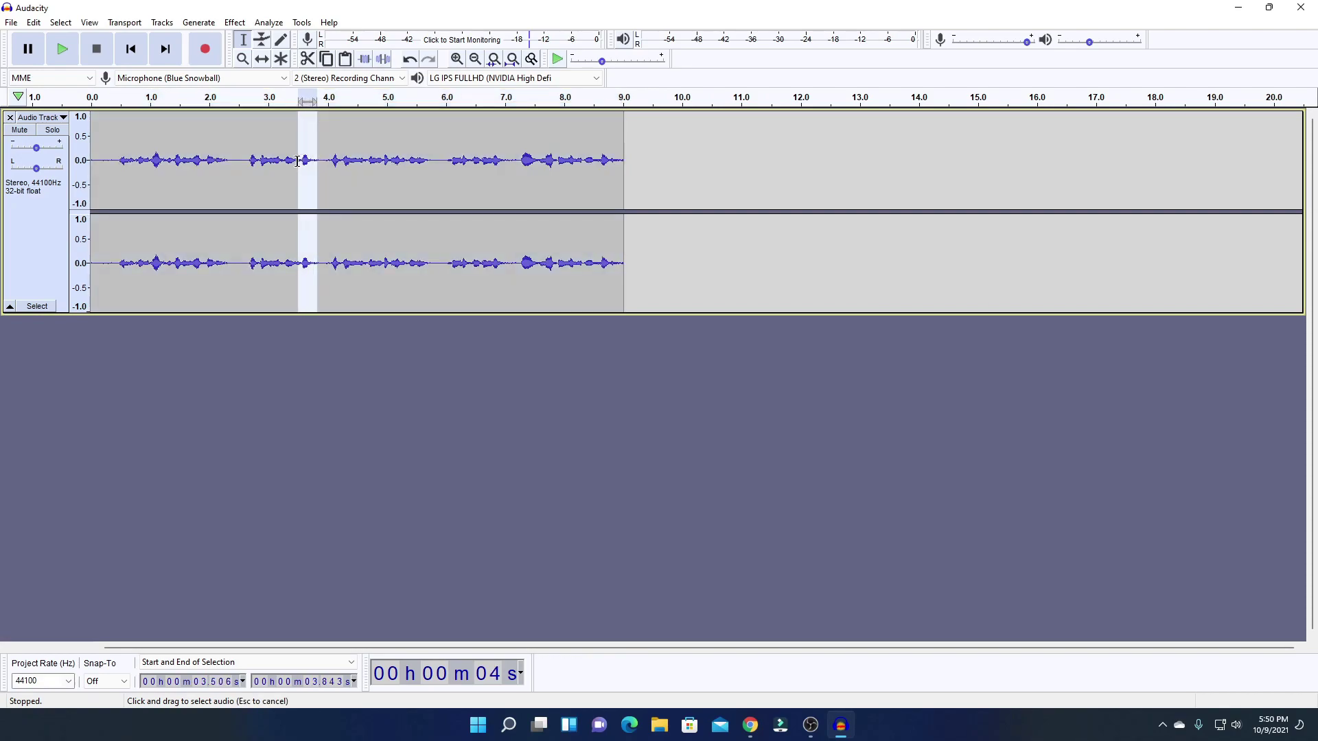
click(308, 58)
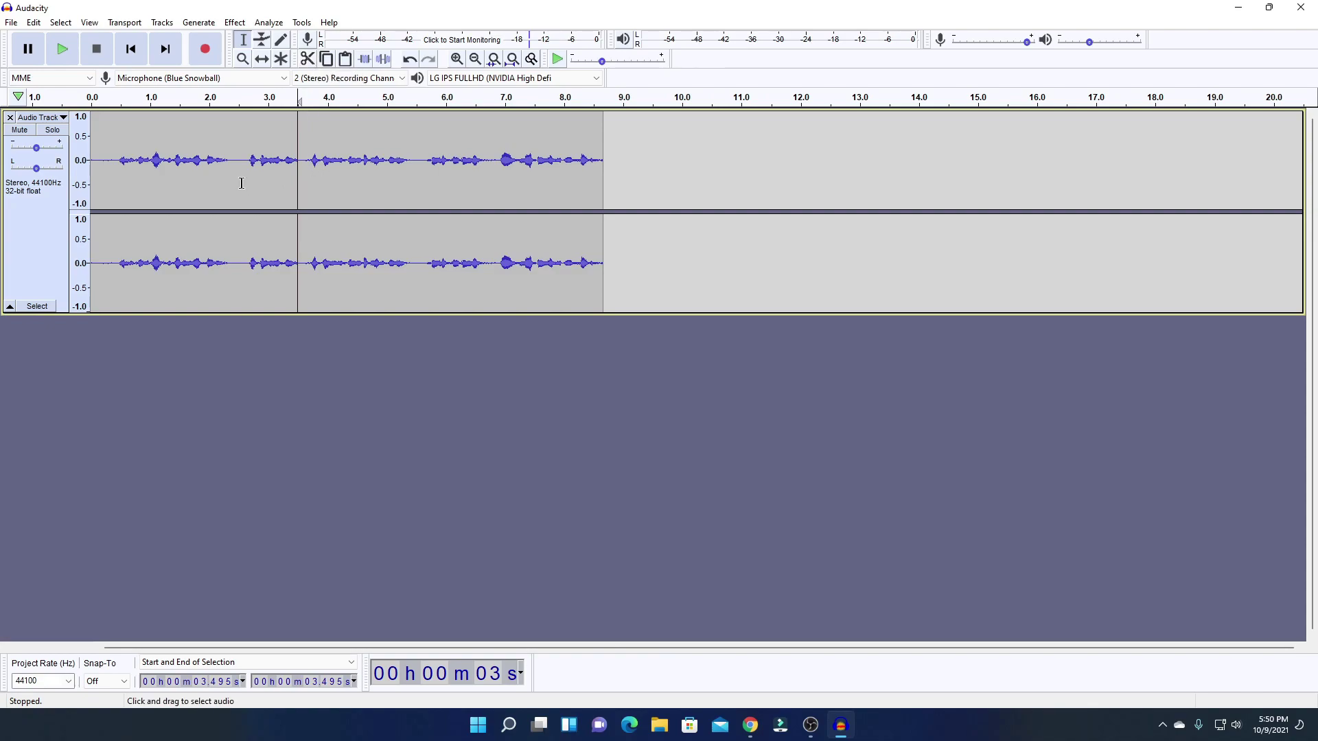
drag(230, 168, 246, 168)
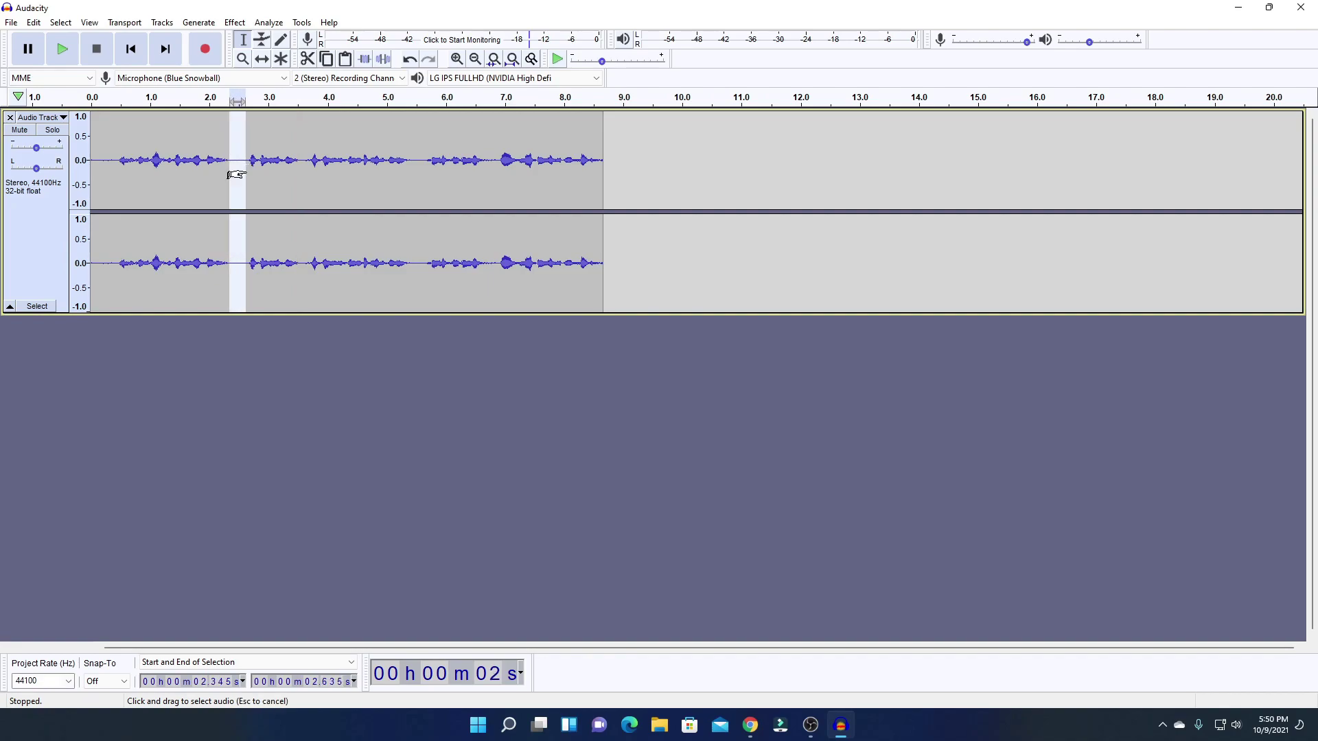
click(69, 63)
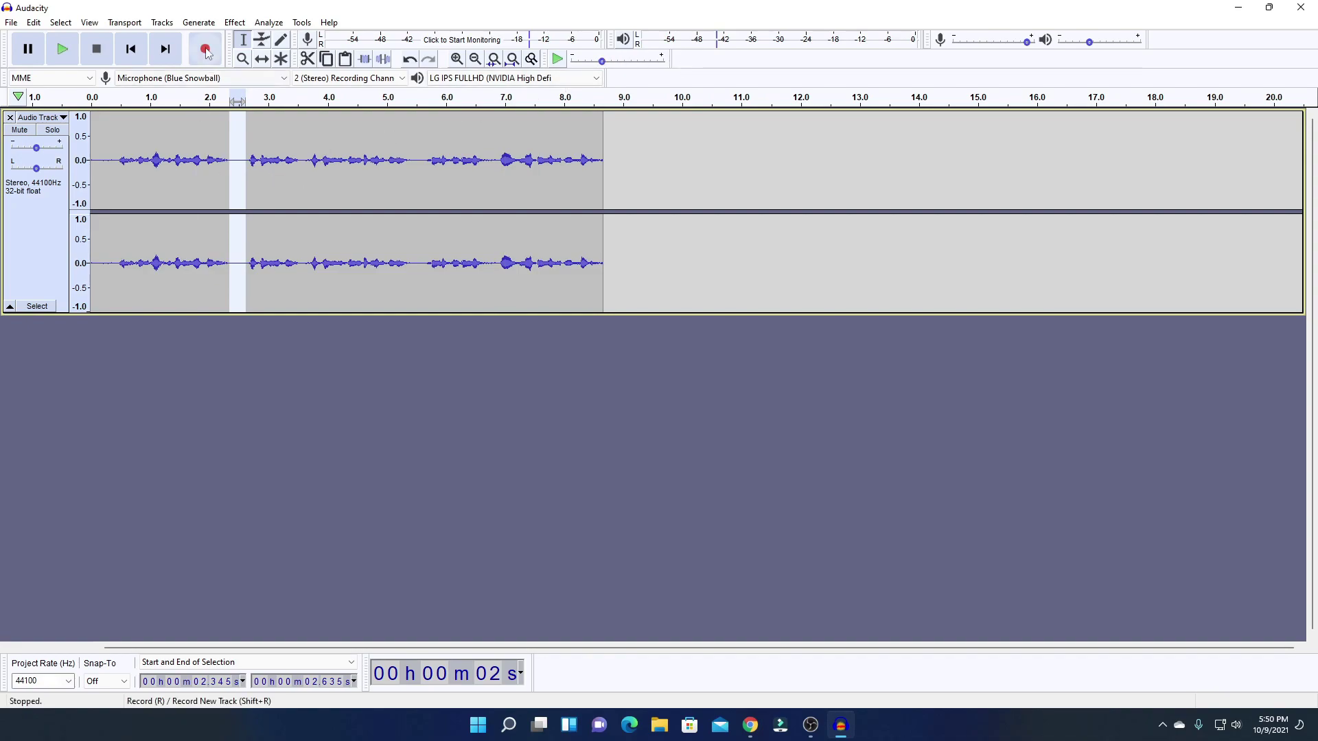
- Capture a Noise Reduction noise profile from the quiet stretch near 2.4 seconds
click(234, 23)
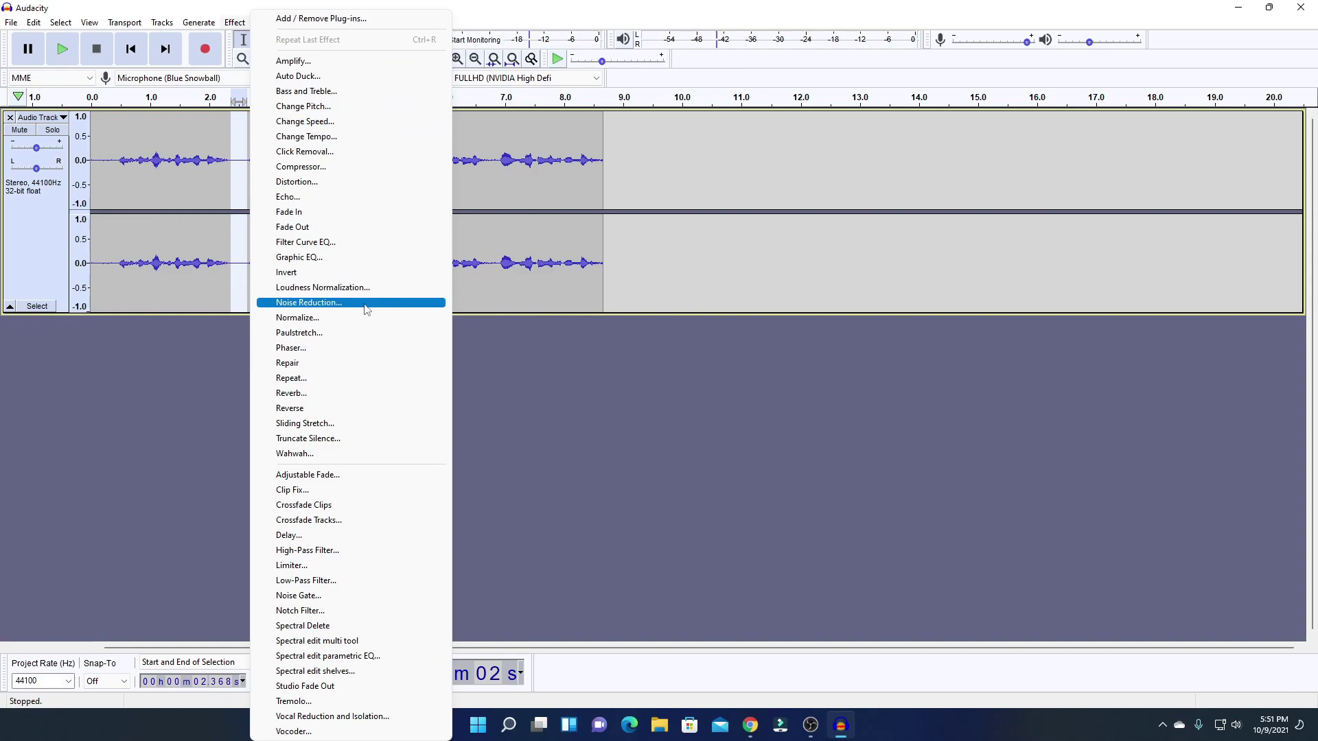
click(308, 302)
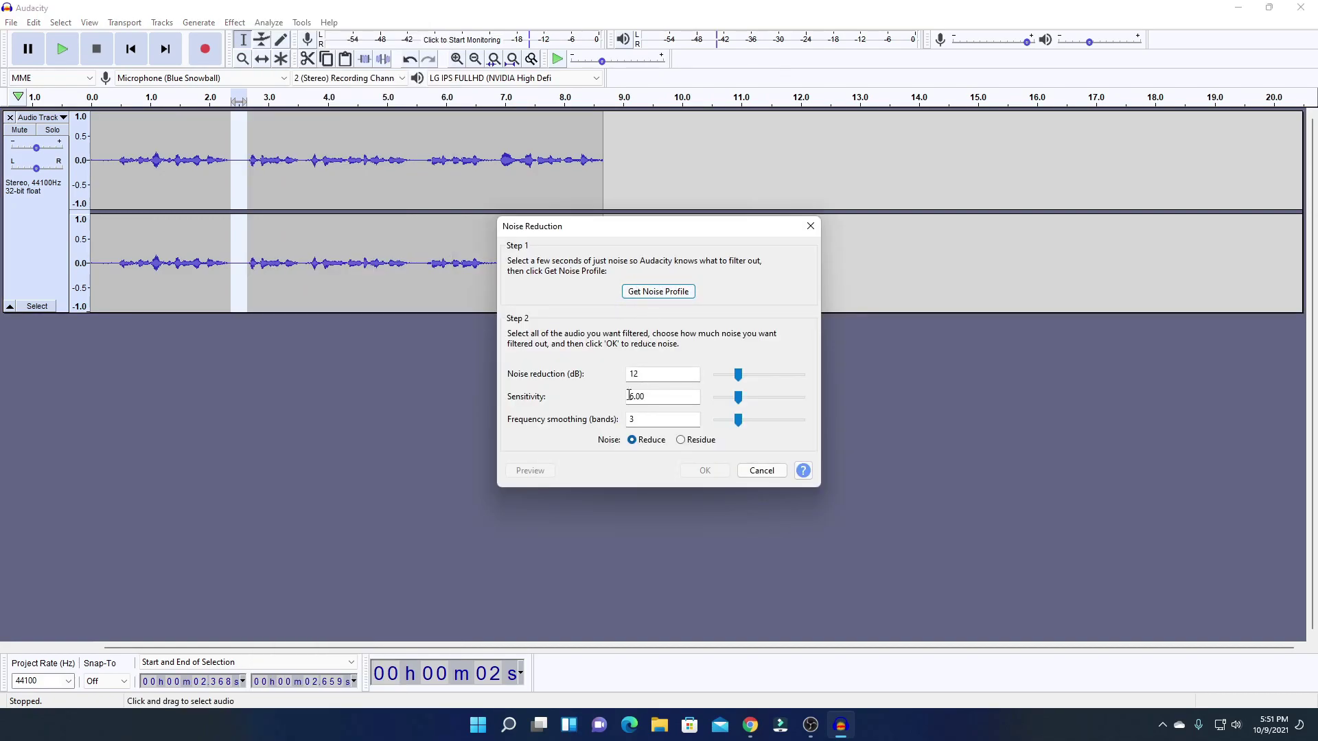
click(683, 298)
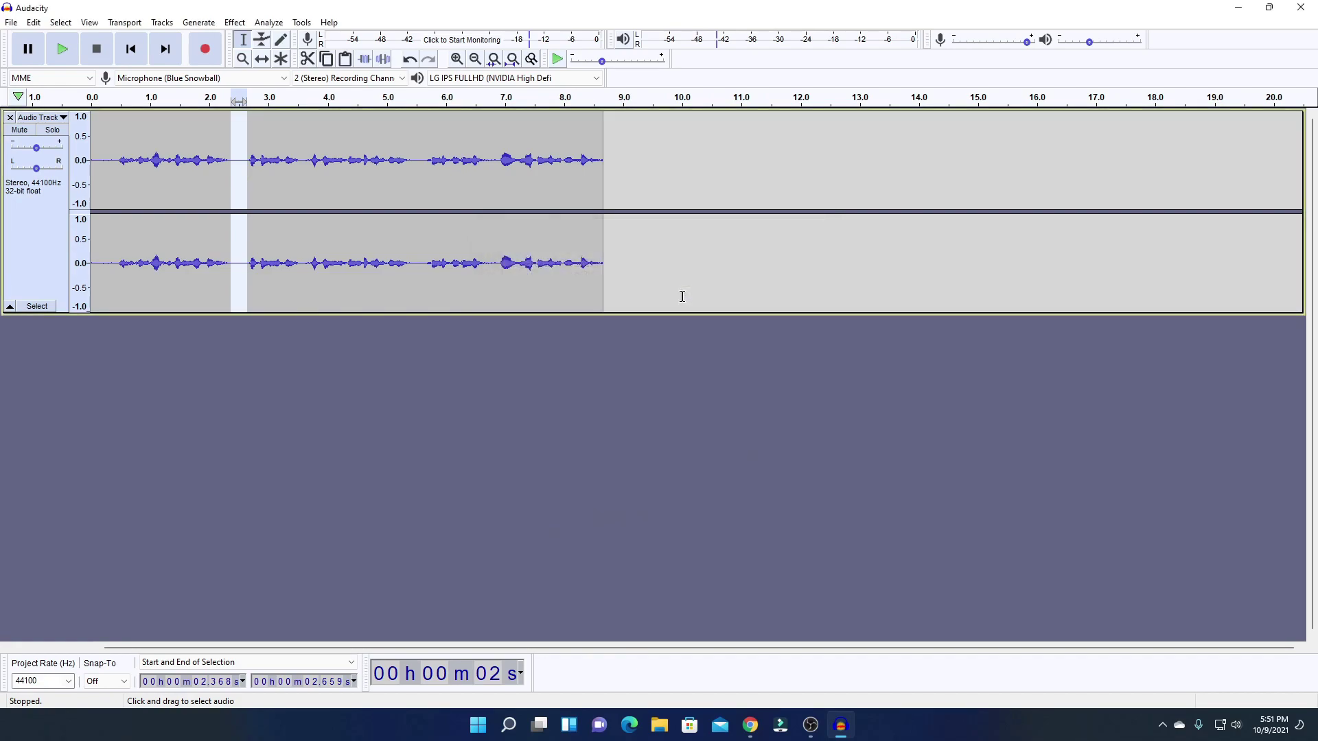
click(437, 197)
- Select the entire recording and repeat Noise Reduction on it
key(ctrl+a)
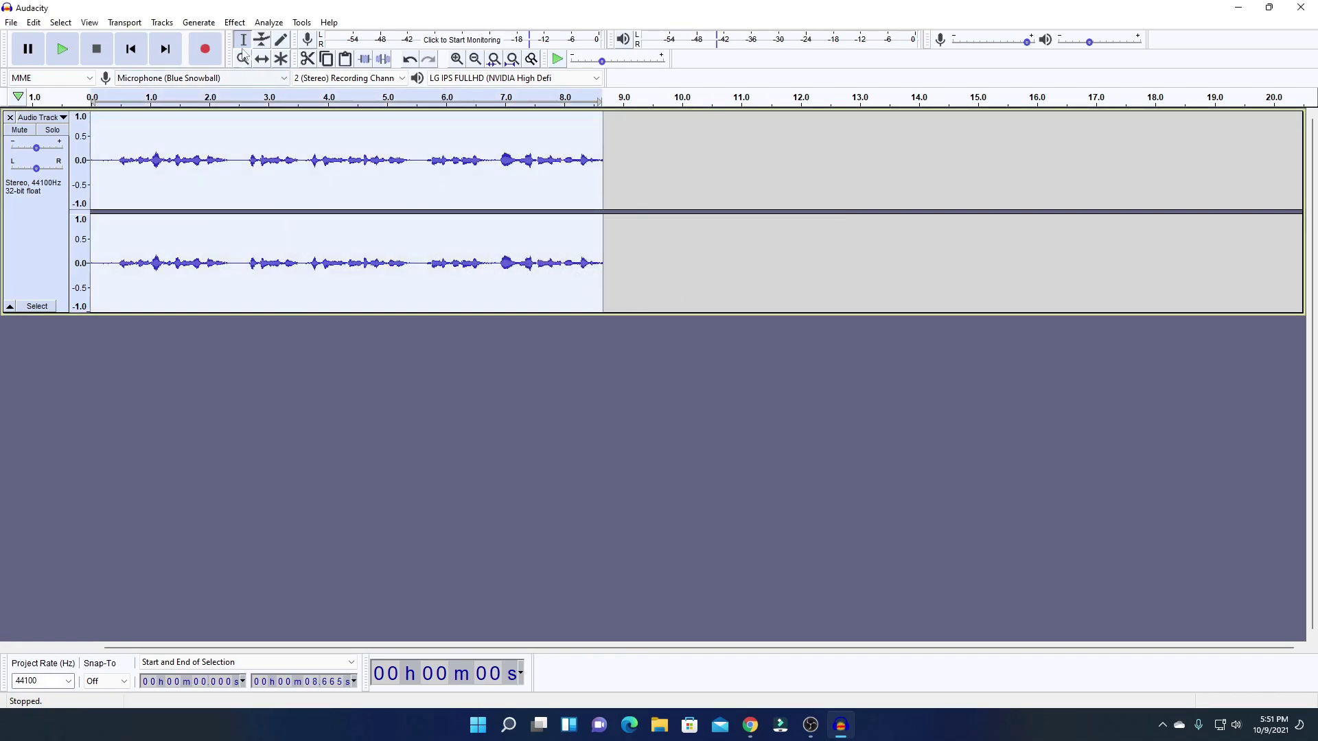
click(234, 23)
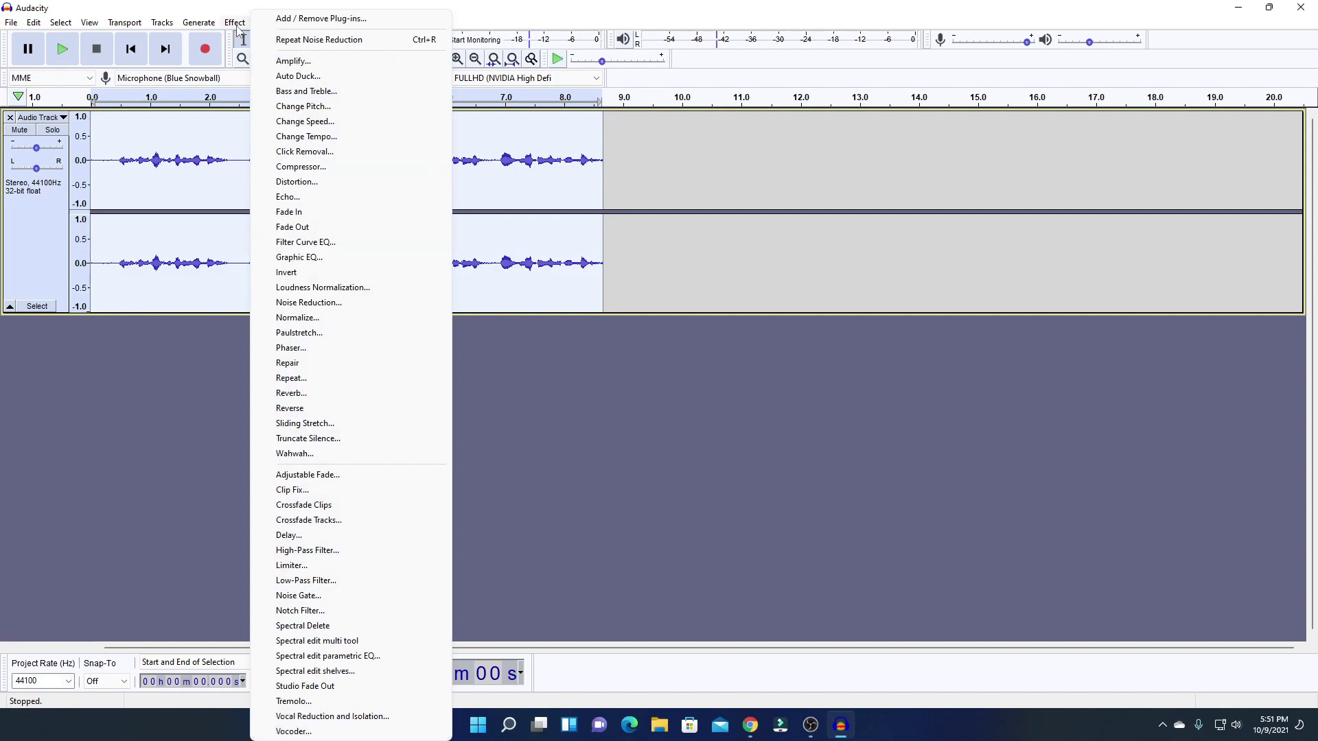
click(371, 41)
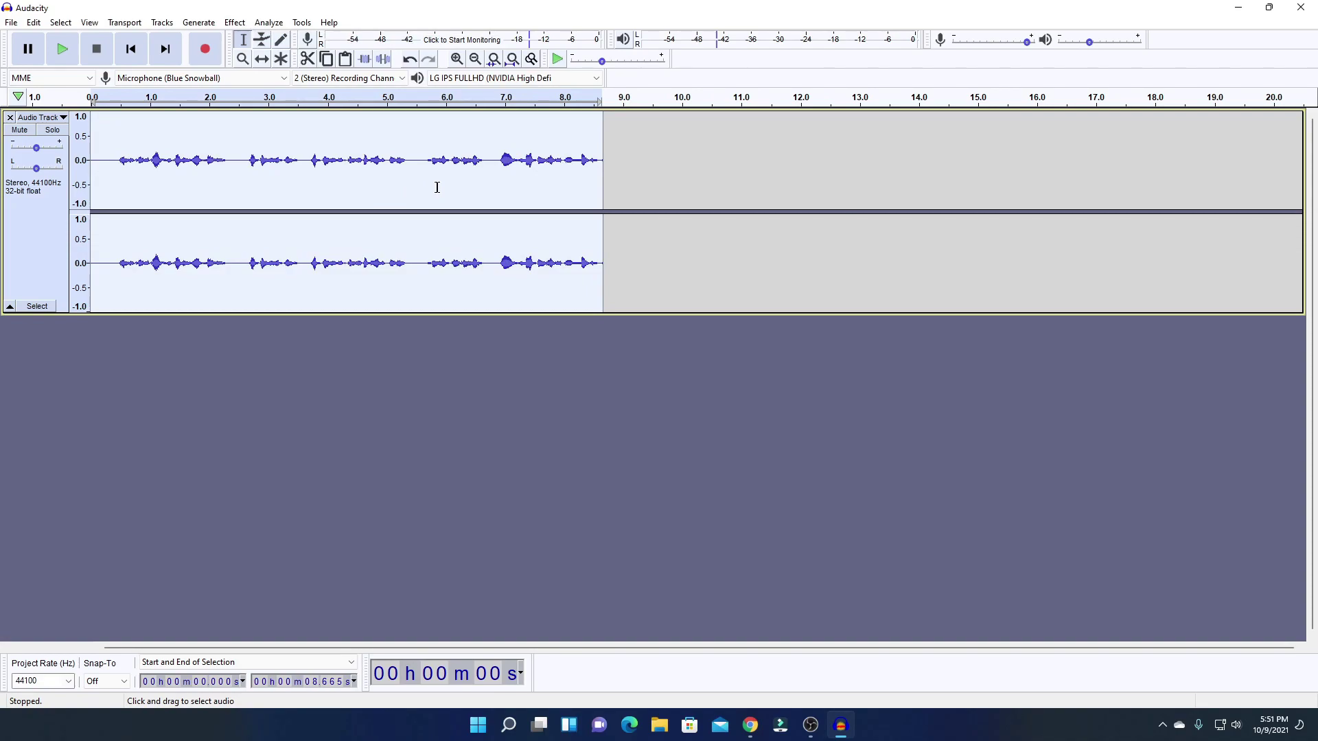
click(235, 22)
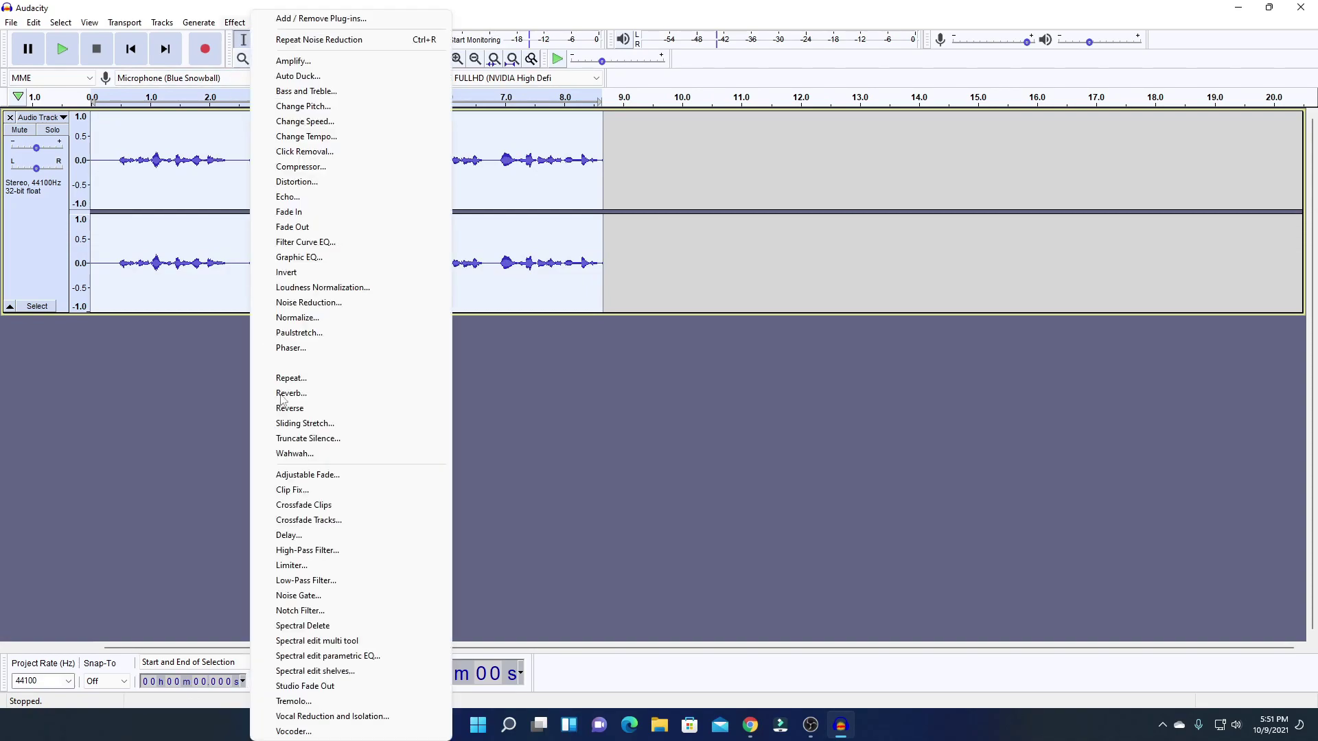
- Apply the Limiter with Soft Limit type at -3.00 dB
click(295, 565)
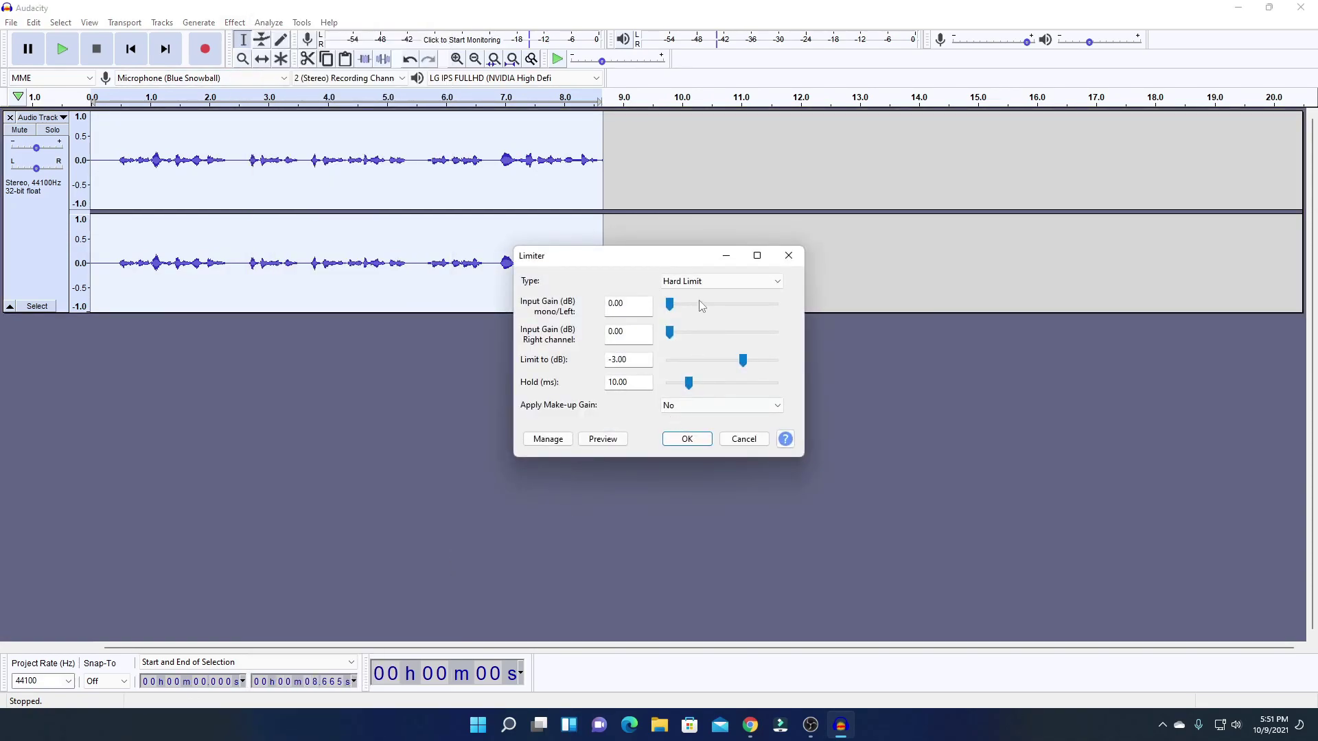
click(702, 282)
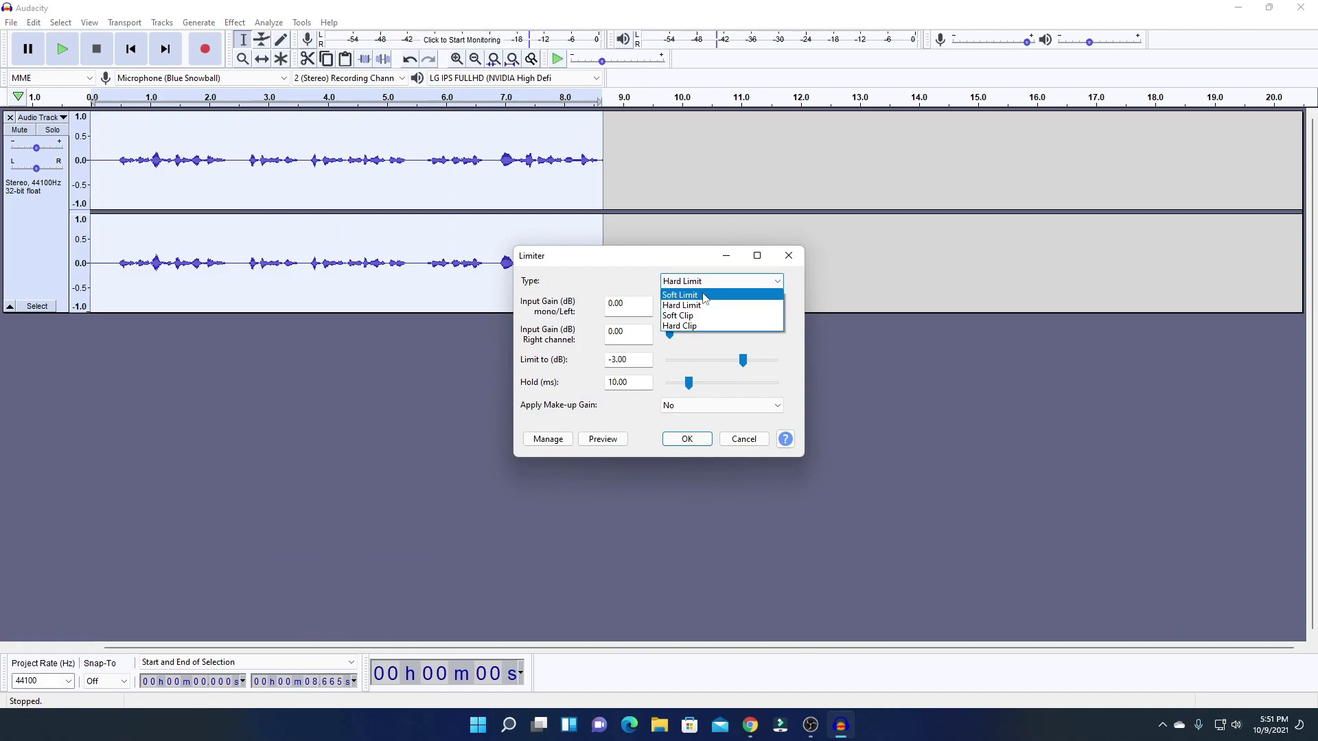
click(704, 295)
click(687, 438)
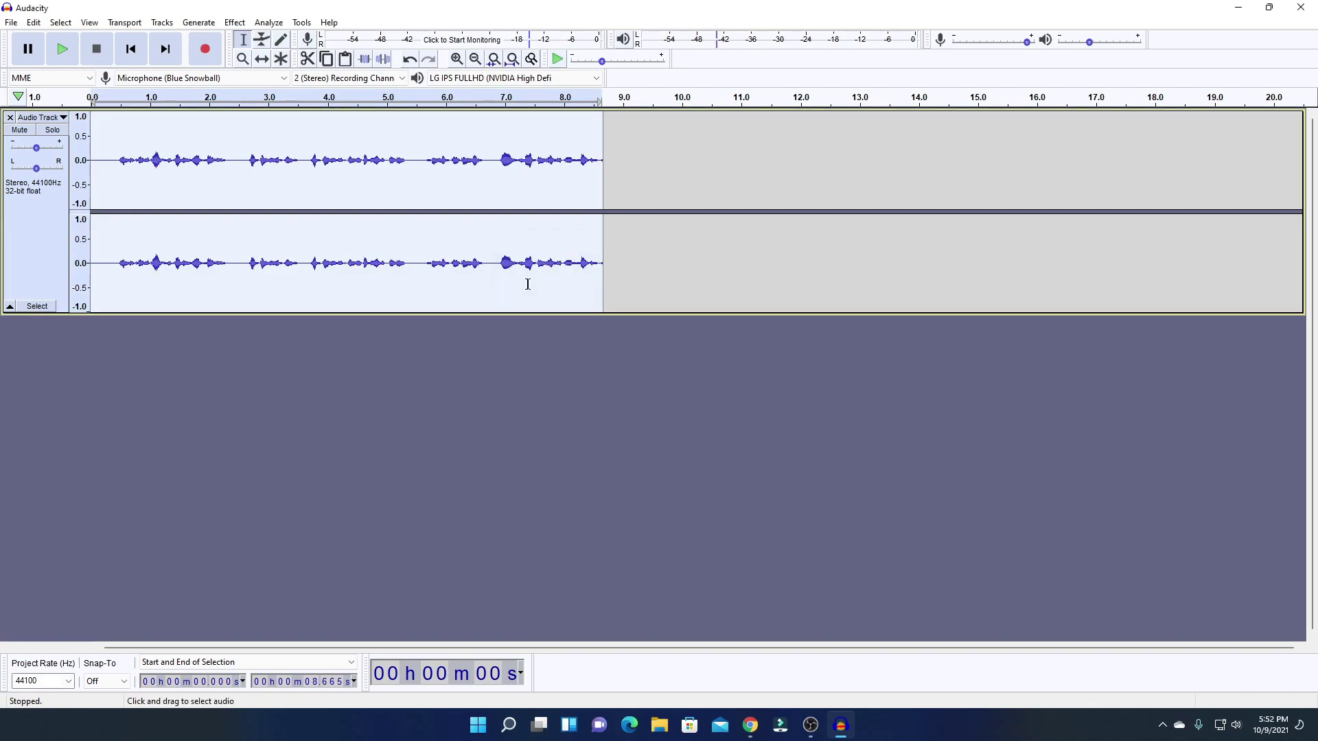
- Amplify the recording by 13.6 dB to a peak near -1.49 dB, then deselect the audio
click(235, 22)
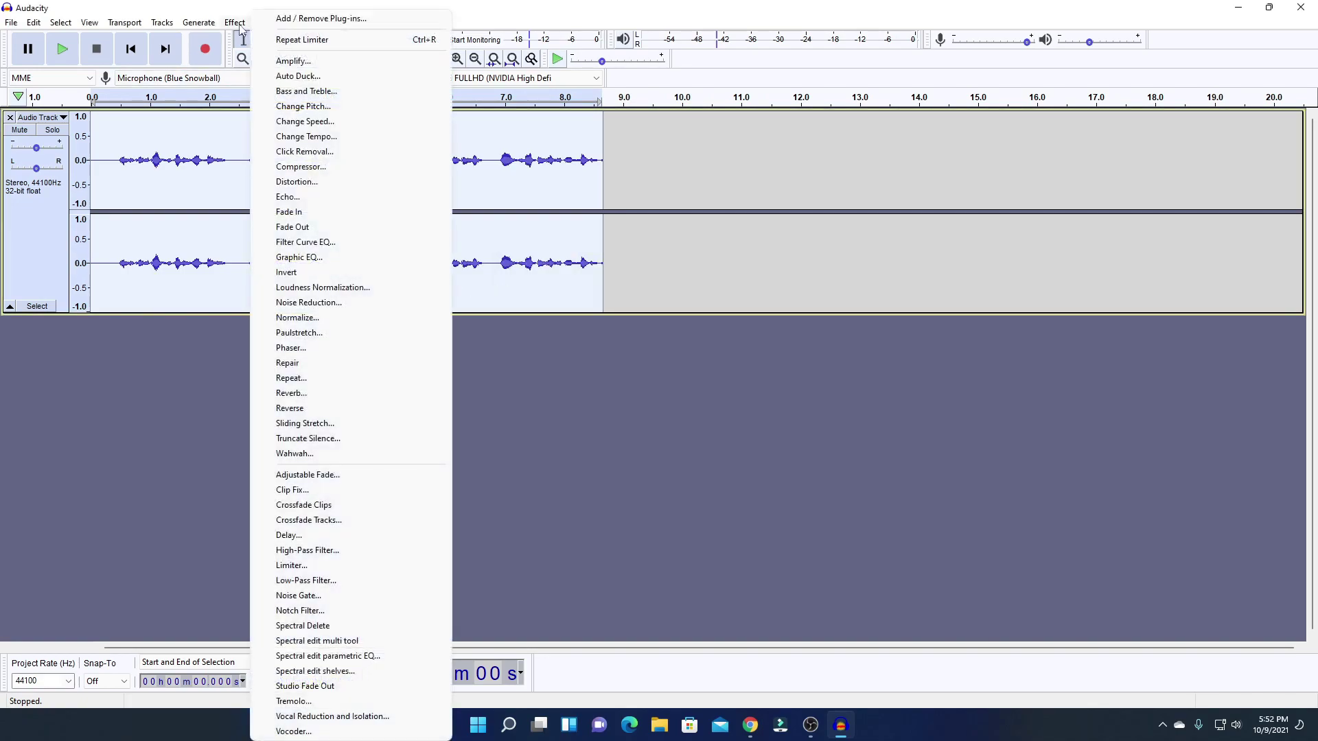
click(378, 66)
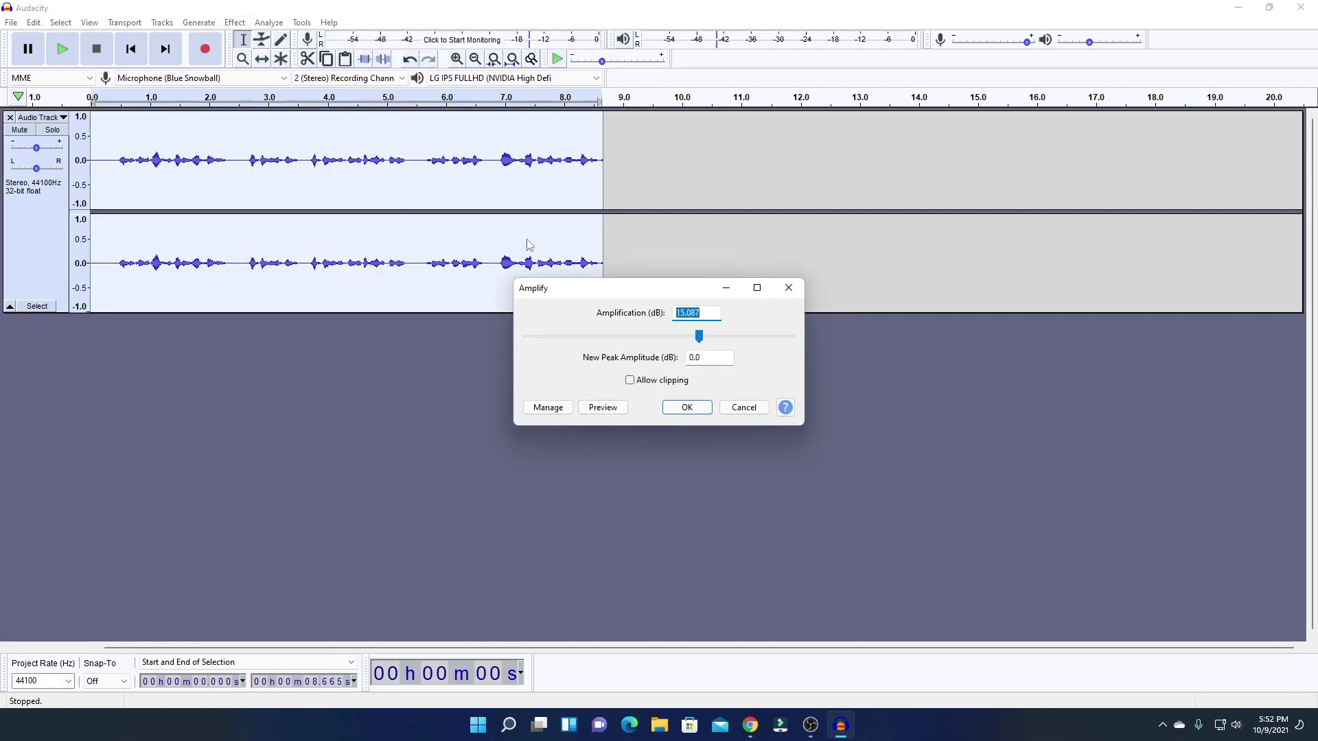
drag(698, 336, 697, 339)
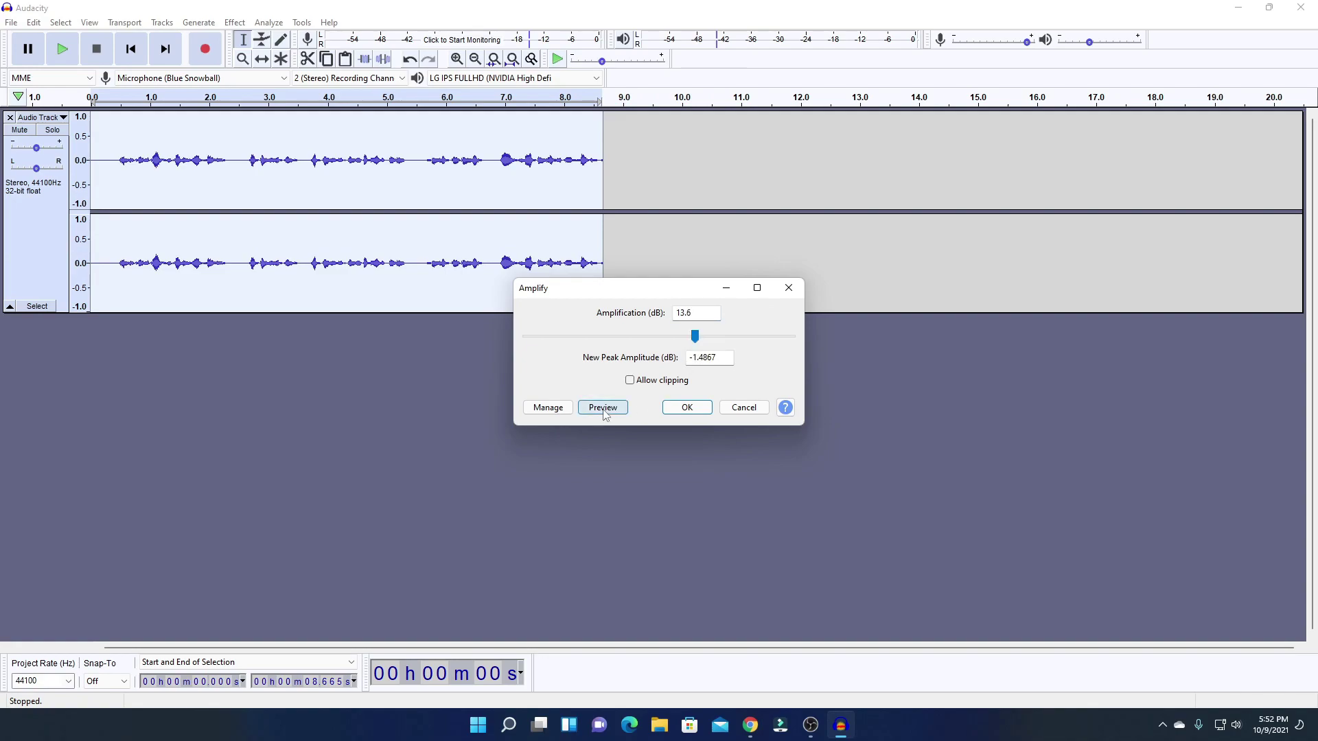
click(687, 407)
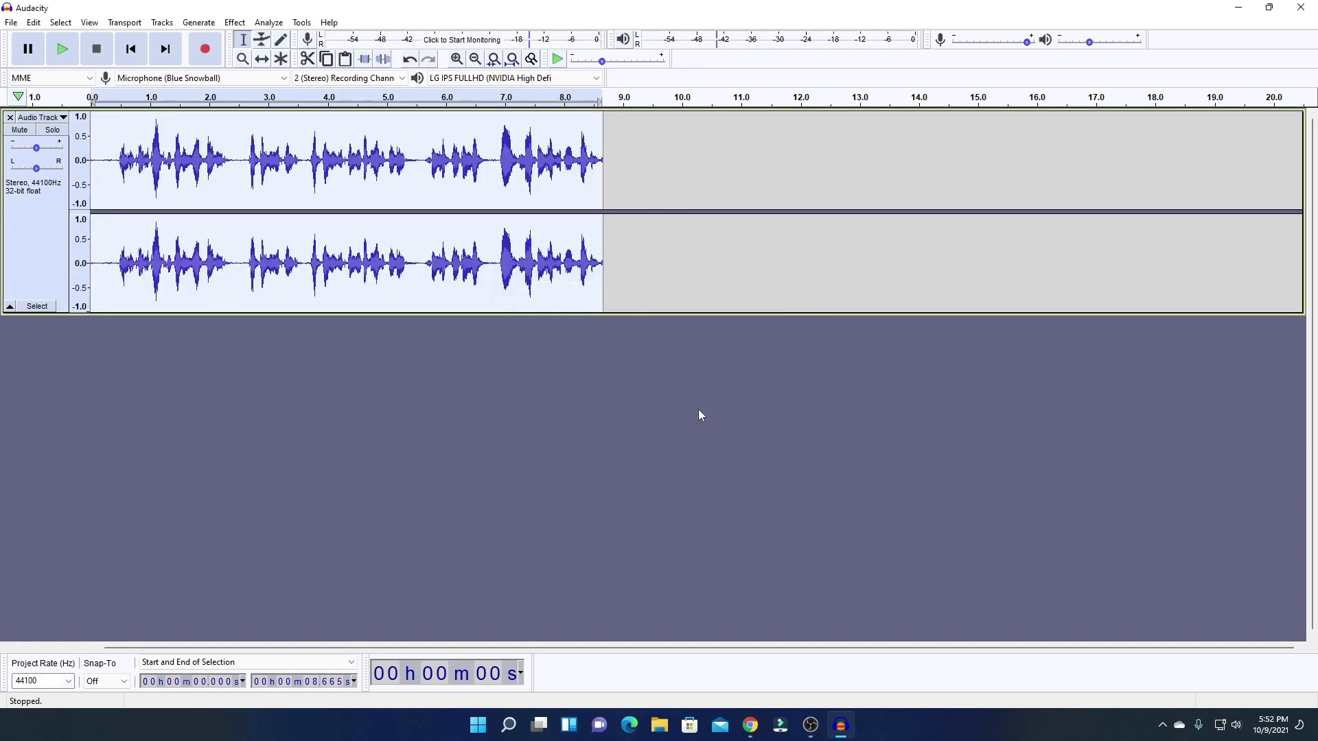
click(516, 175)
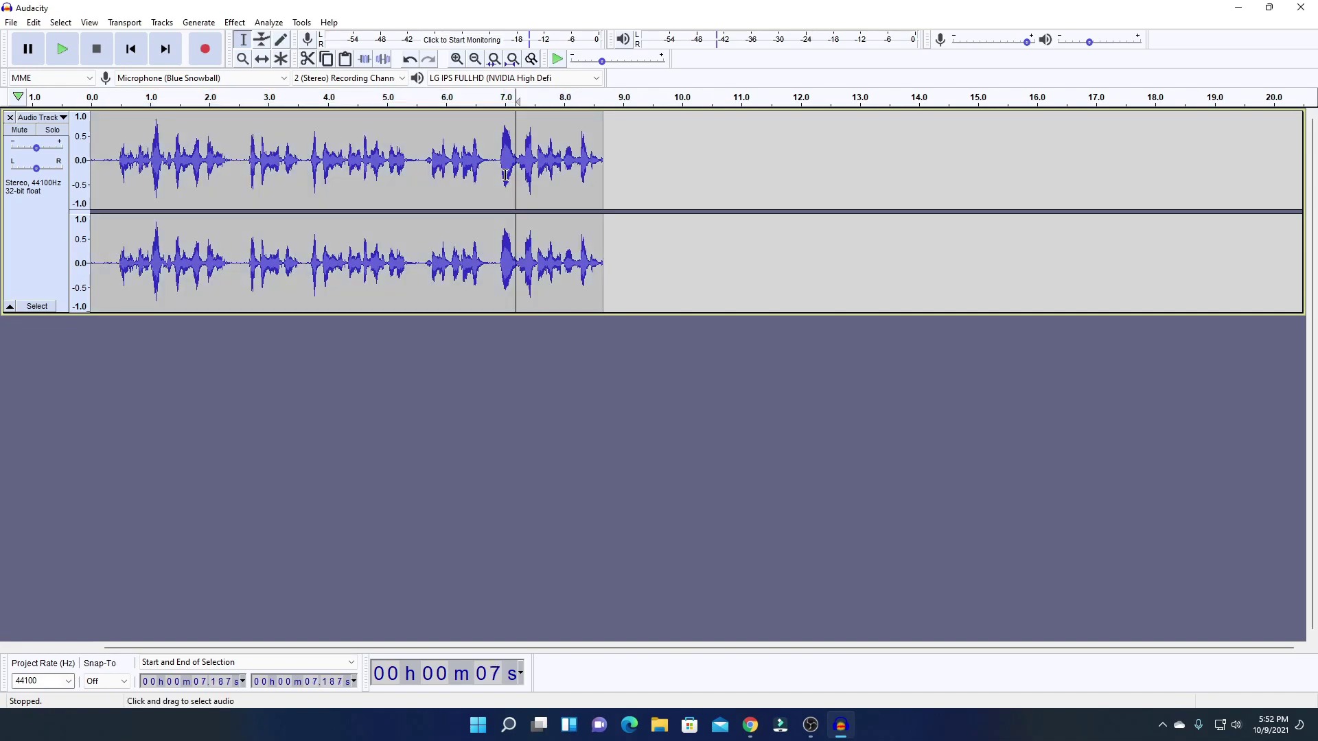
- Select the whole clip and peak-normalize it to -1.0 dB
double_click(460, 167)
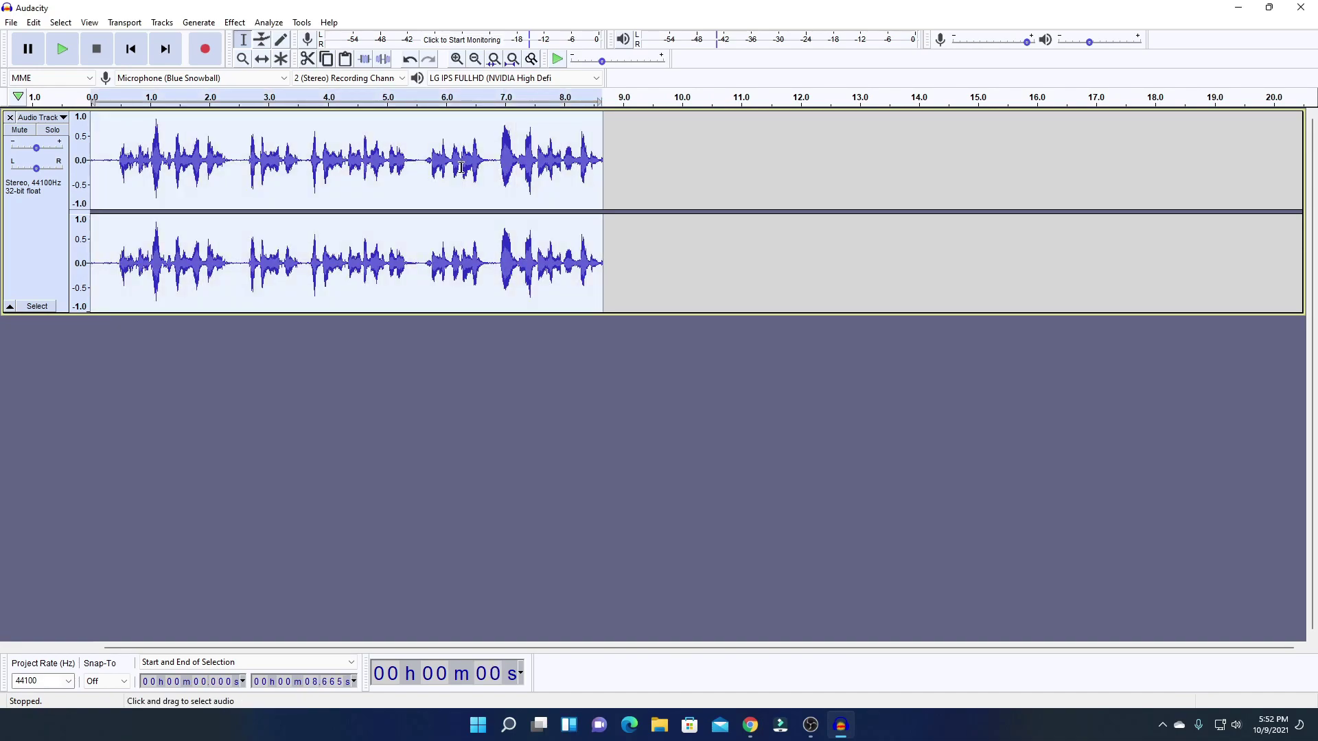
click(235, 23)
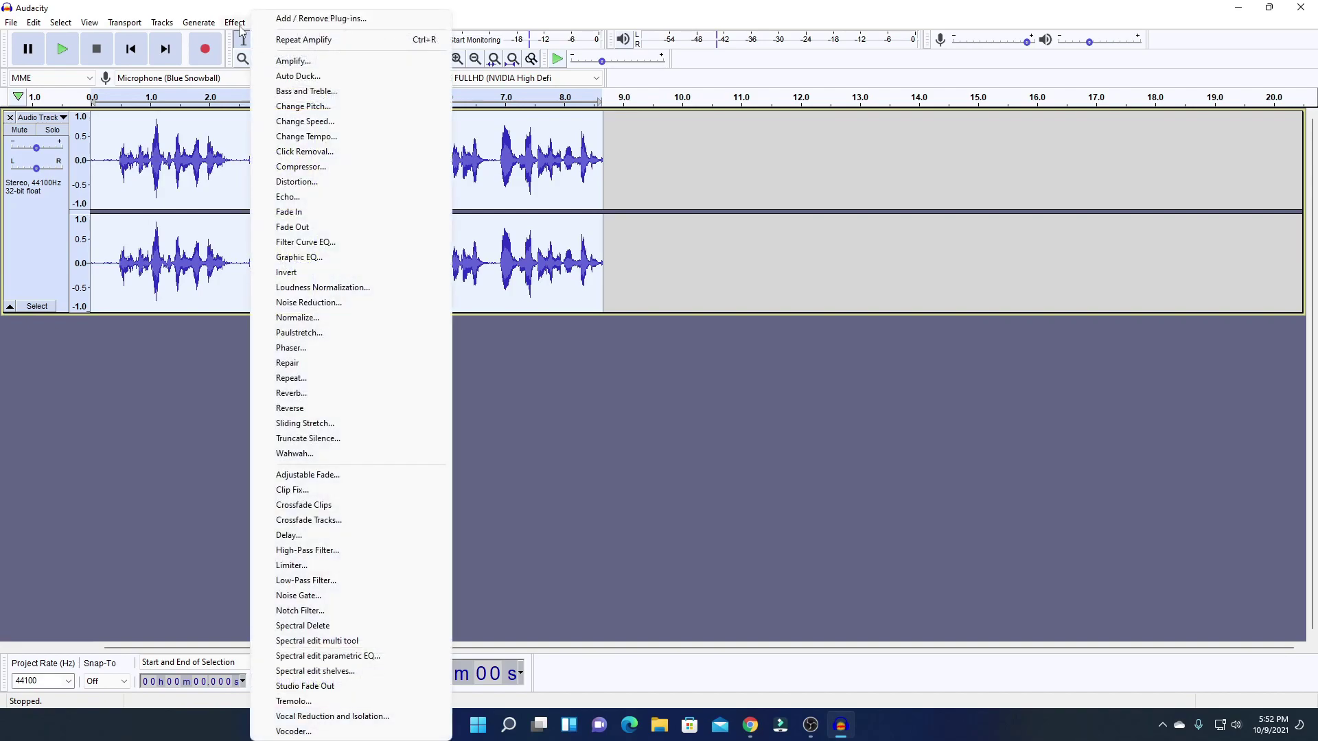
click(349, 318)
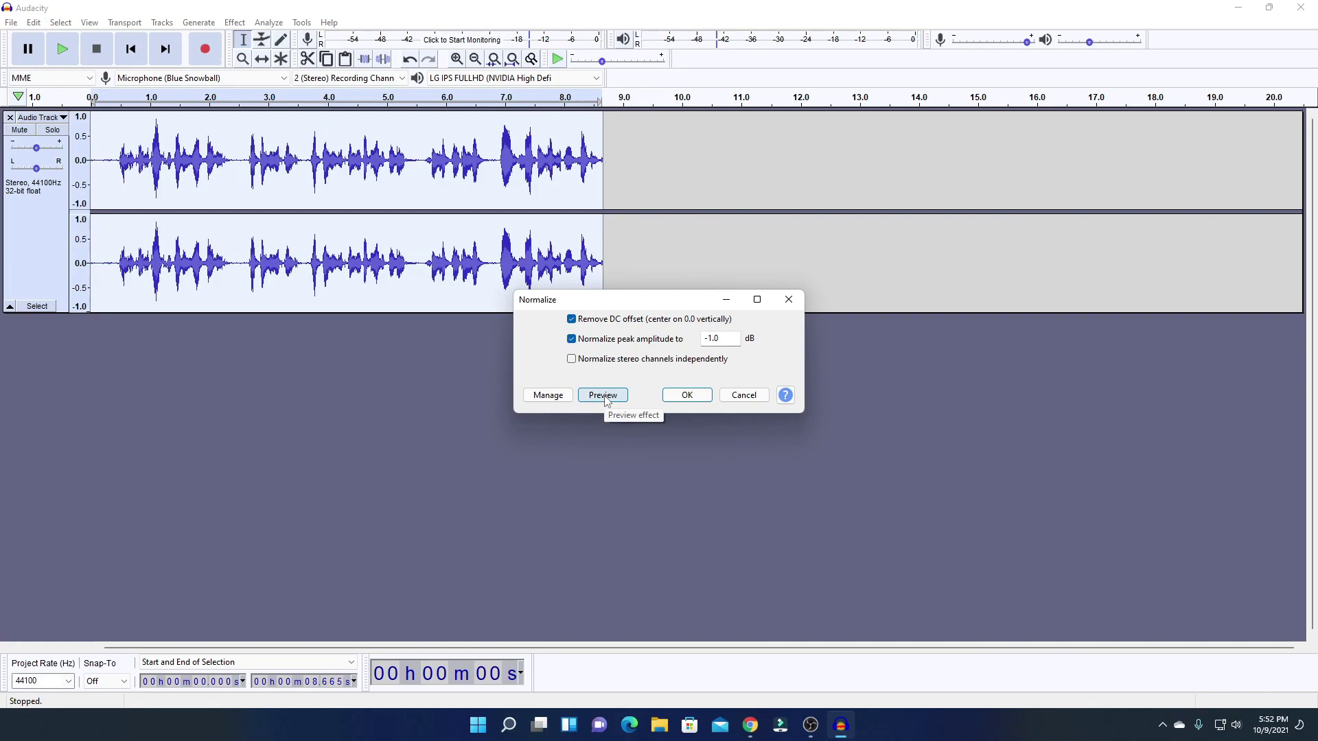
click(687, 396)
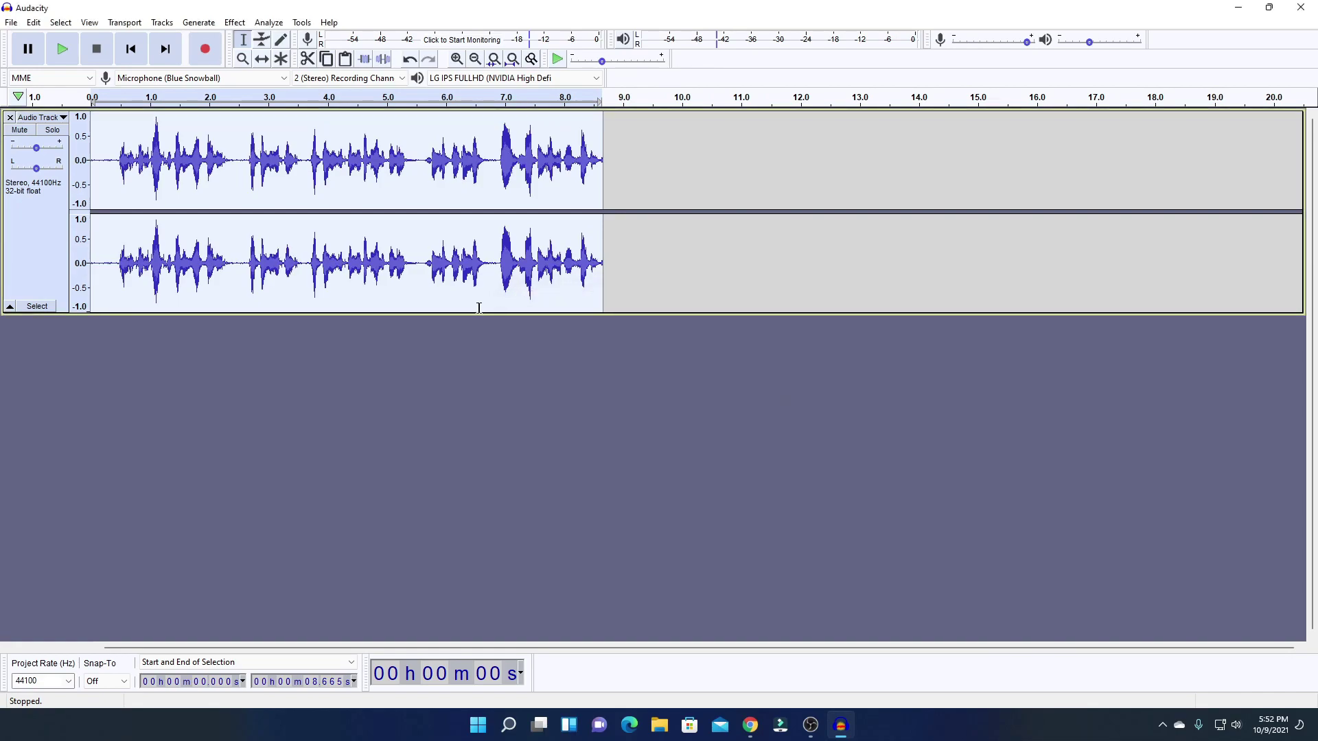
- Apply Loudness Normalization to the clip at -23 LUFS
click(234, 22)
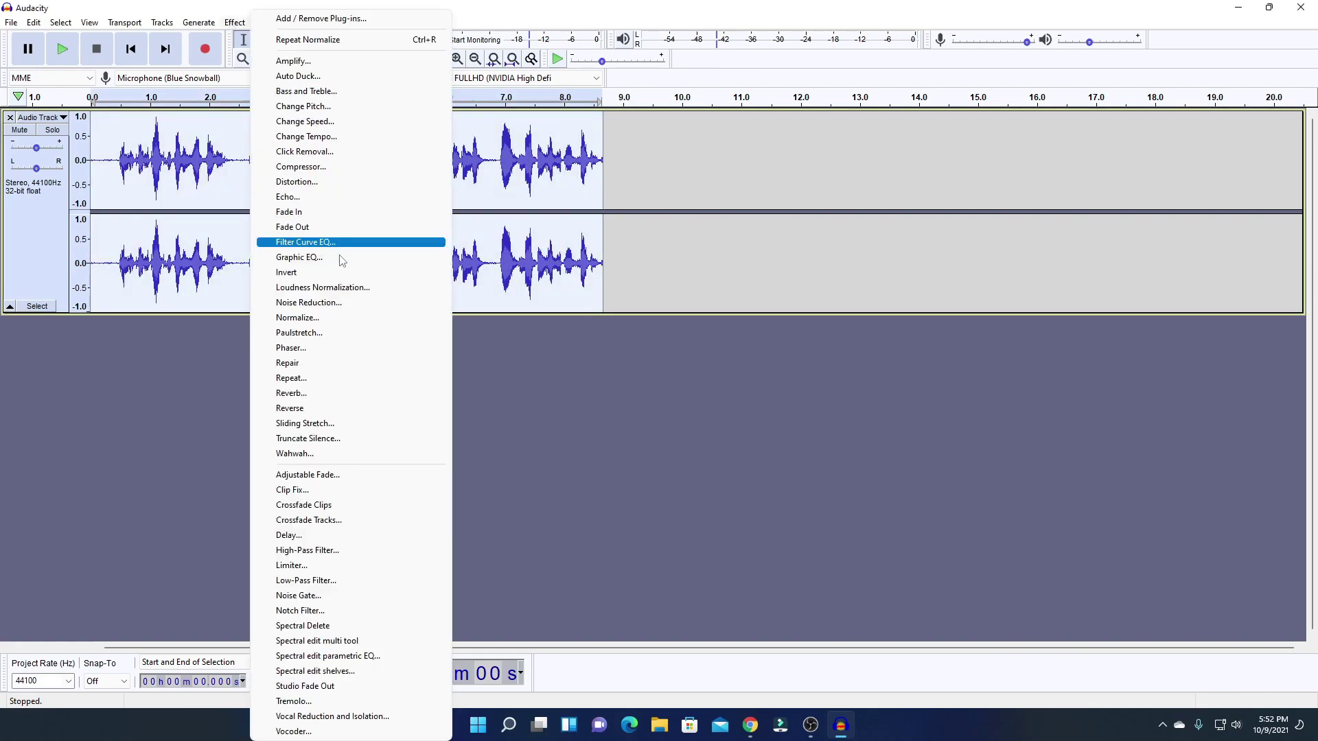
click(357, 289)
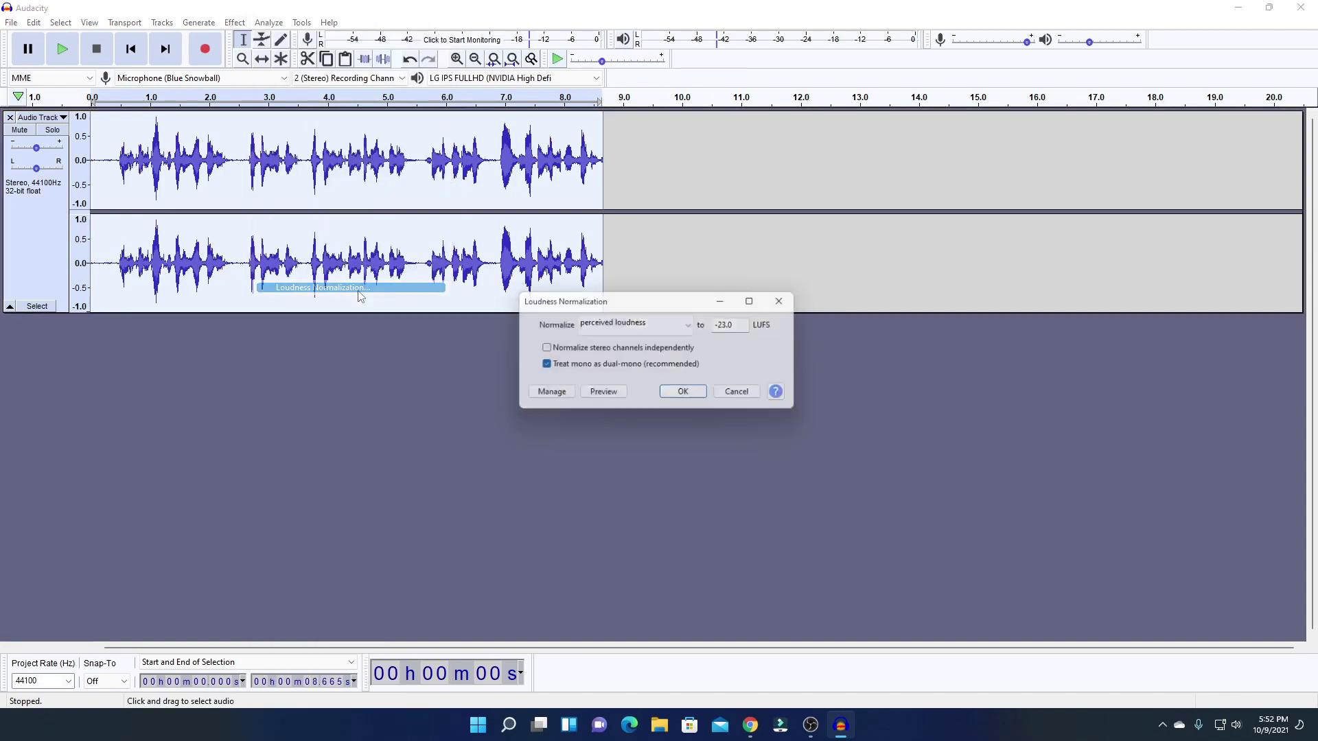
click(681, 394)
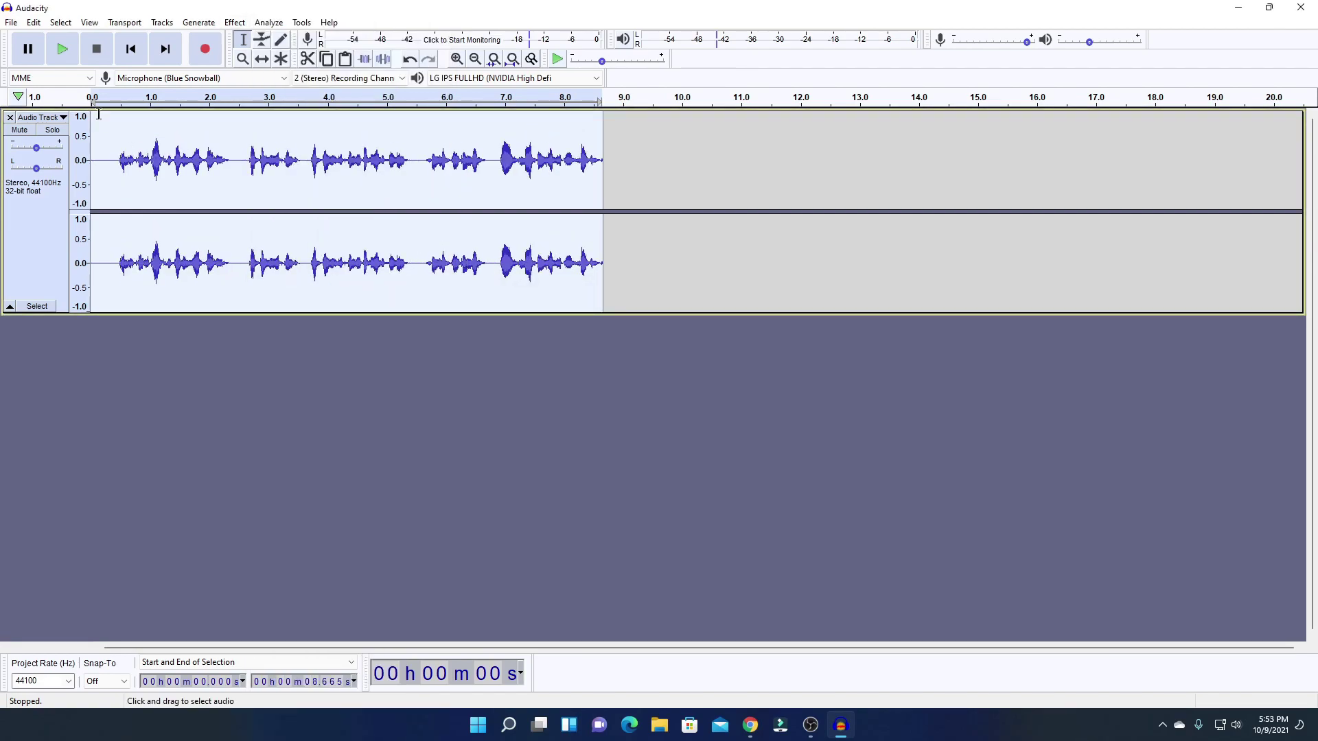
- Export the audio as a 16-bit PCM WAV named 'demo', leaving metadata tags blank
click(11, 22)
mouse_move(38, 130)
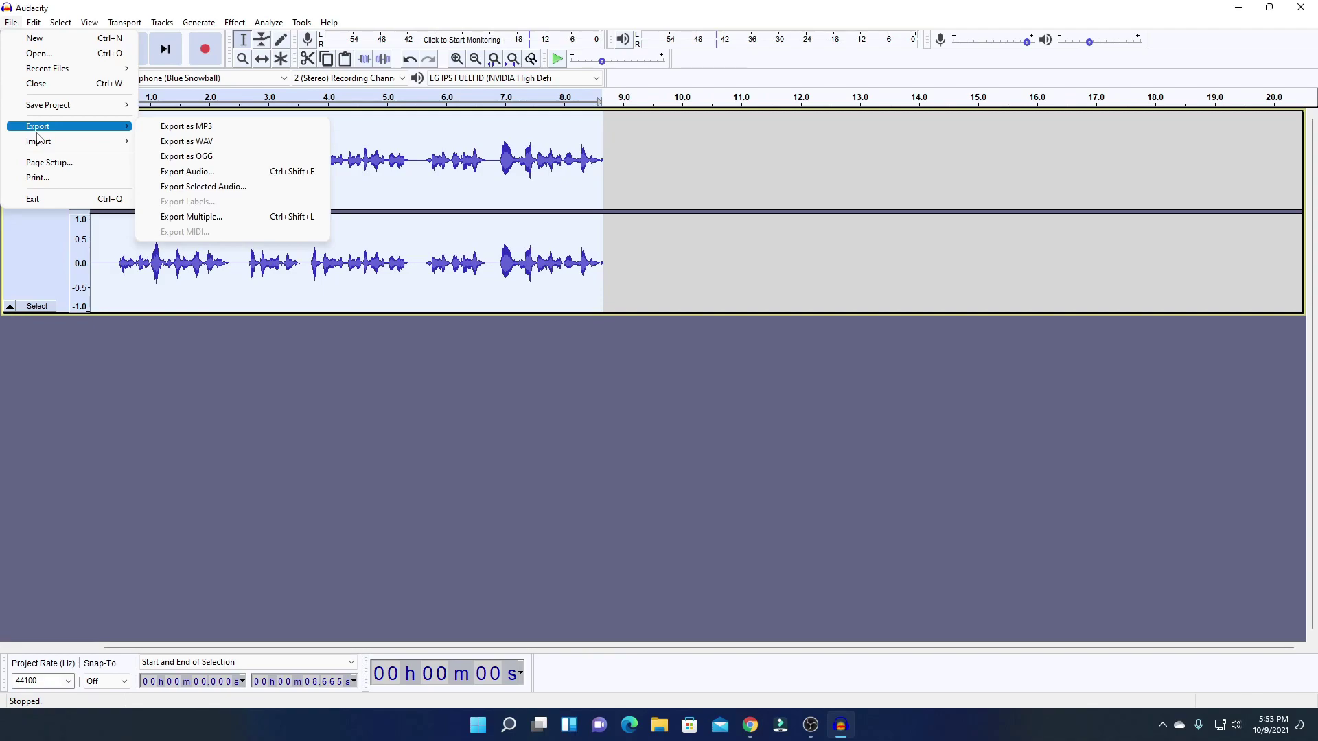
click(225, 141)
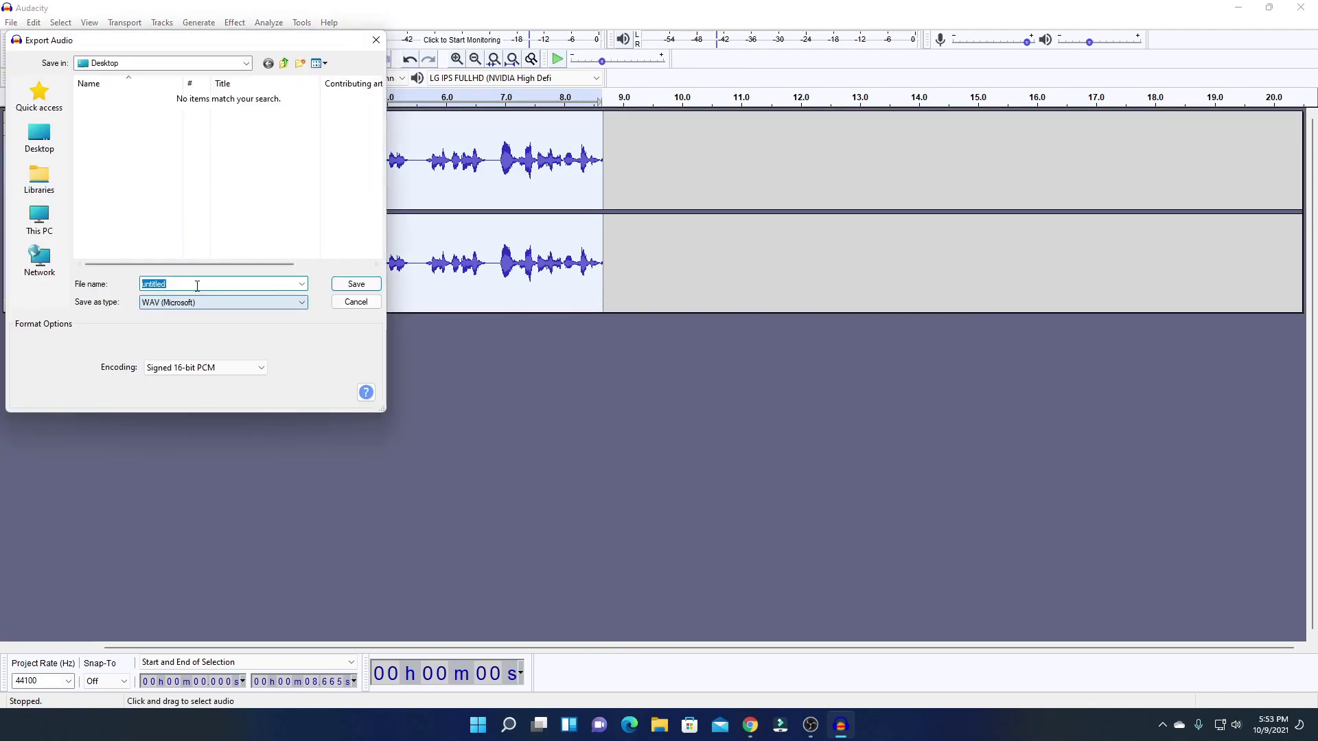
key(BackSpace)
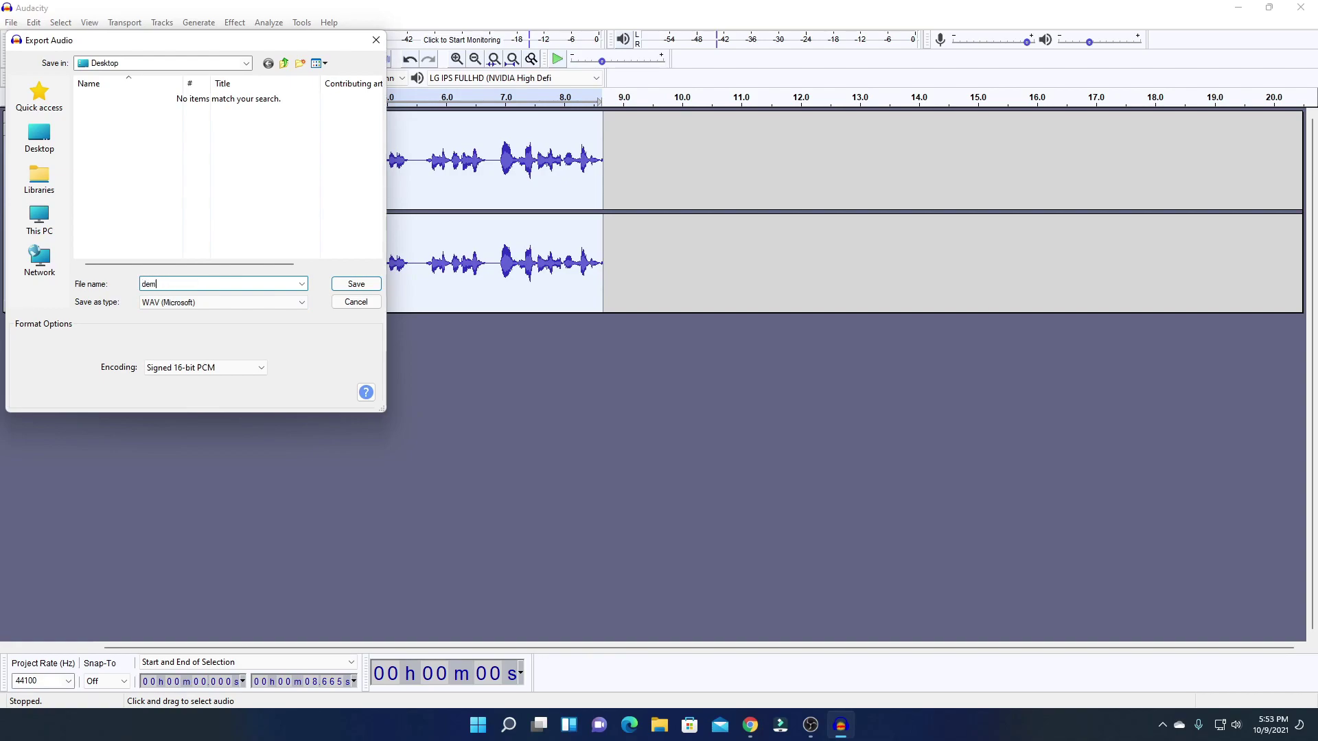
text(demo)
click(364, 286)
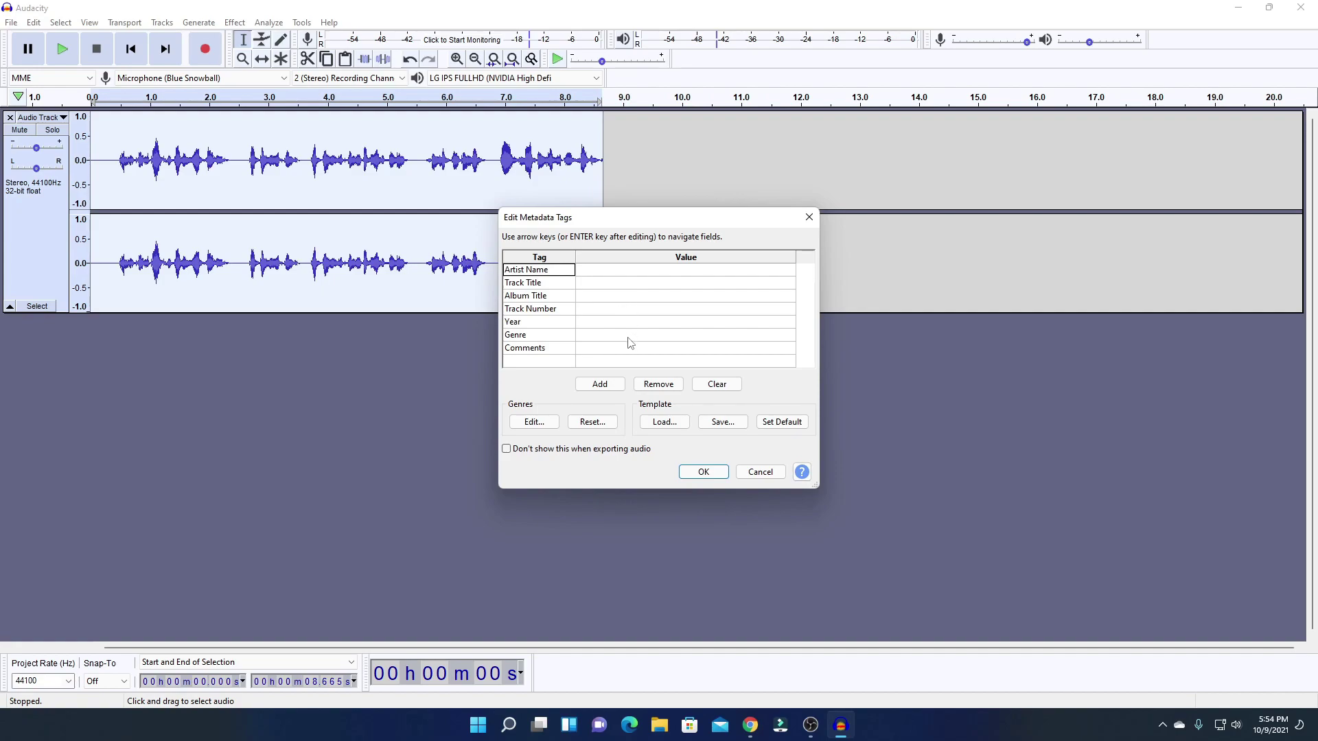
click(702, 474)
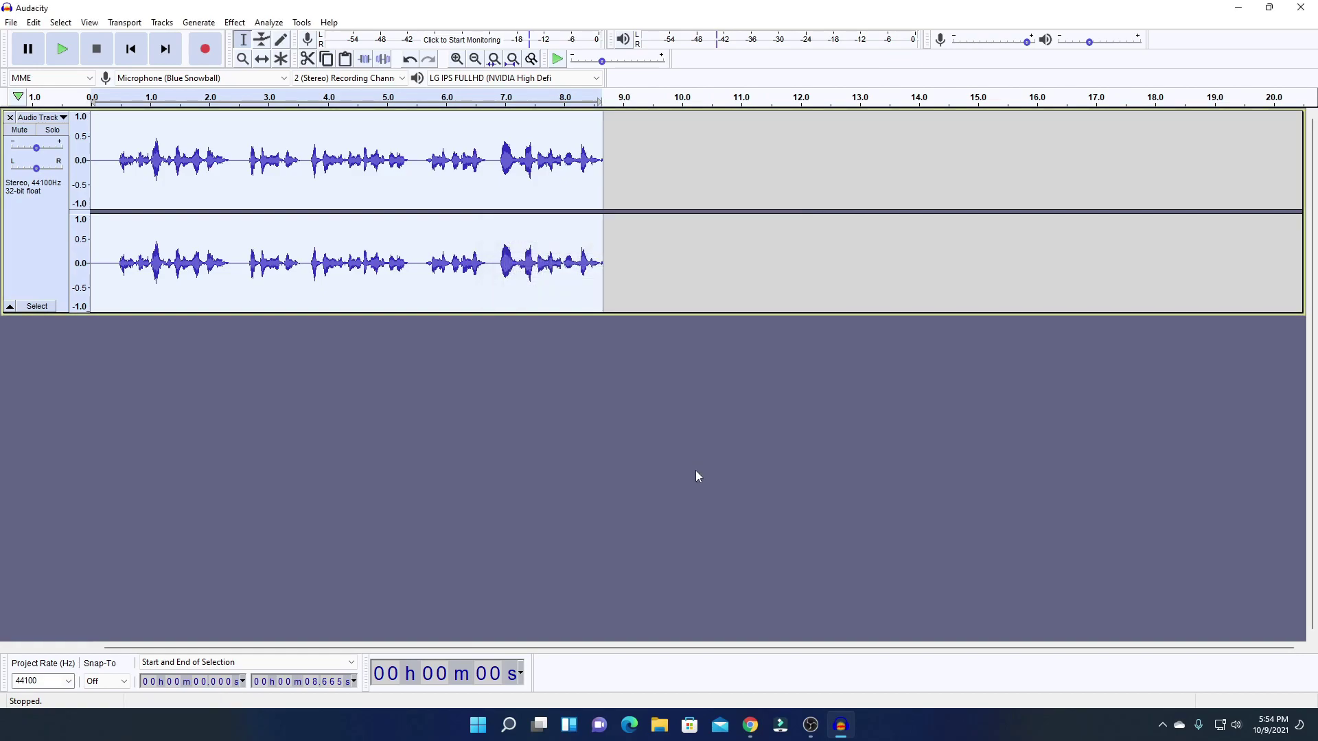